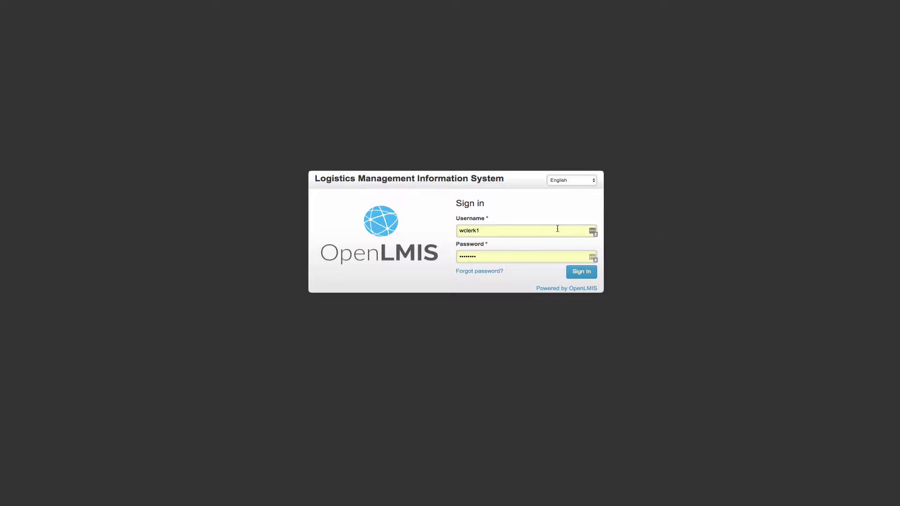
Step: Sign in with the username srmanager1
click(521, 296)
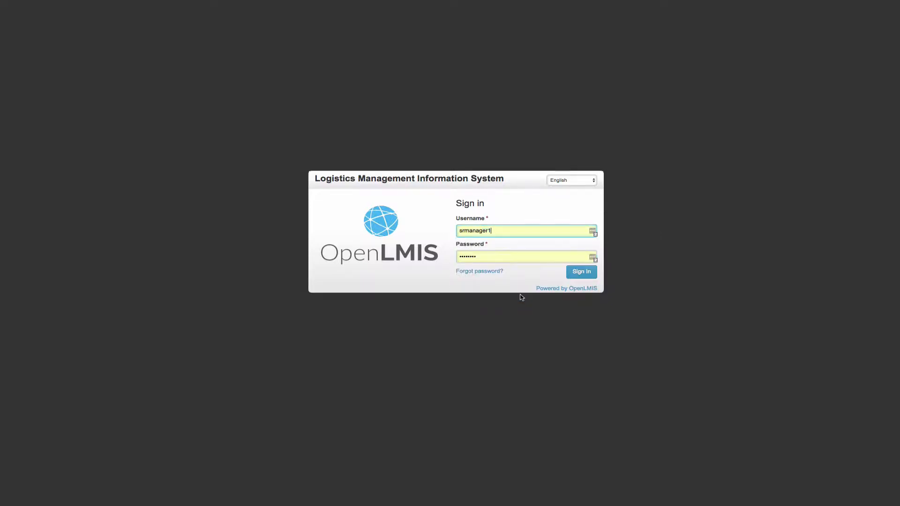
click(579, 273)
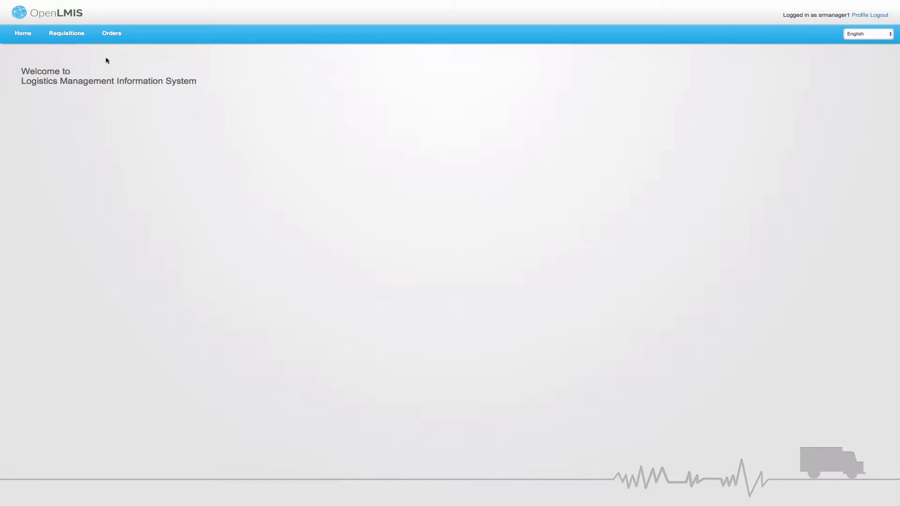
Step: Start a regular Family Planning requisition for Nandumbo Health Center for the Jan2017 period
click(67, 33)
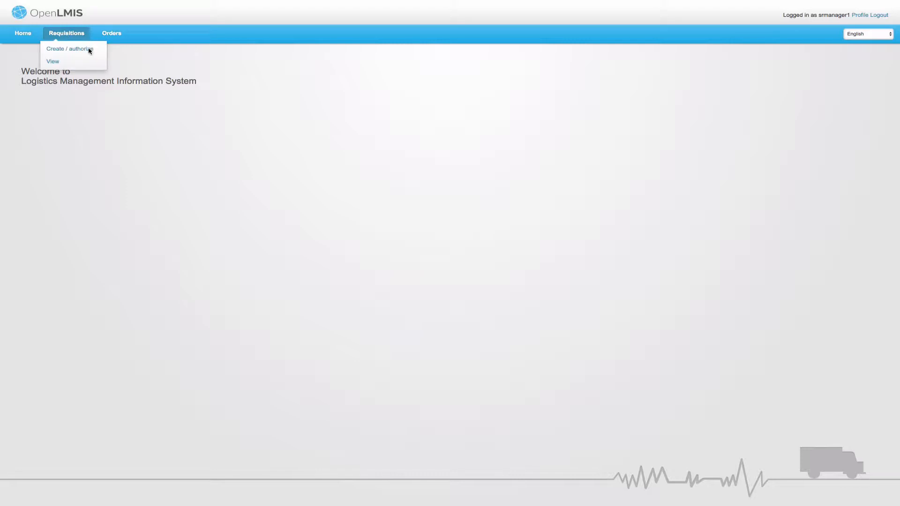
click(89, 48)
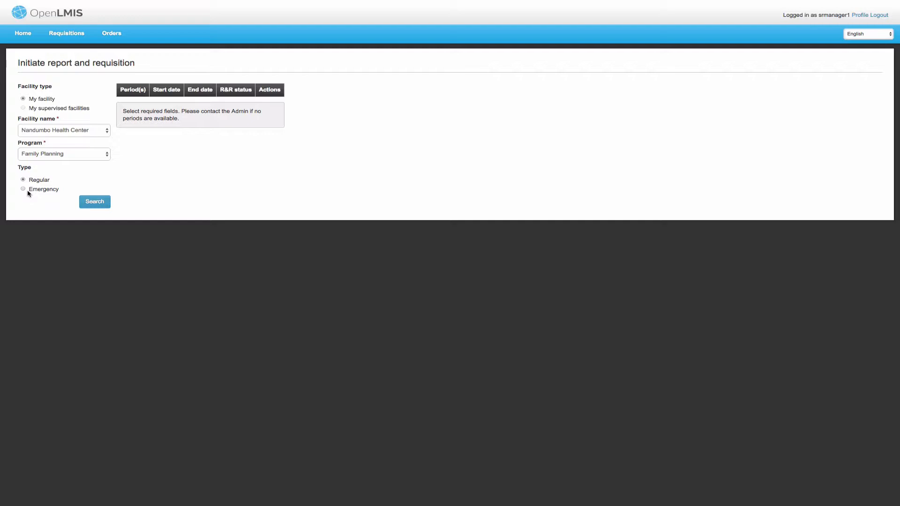
click(93, 202)
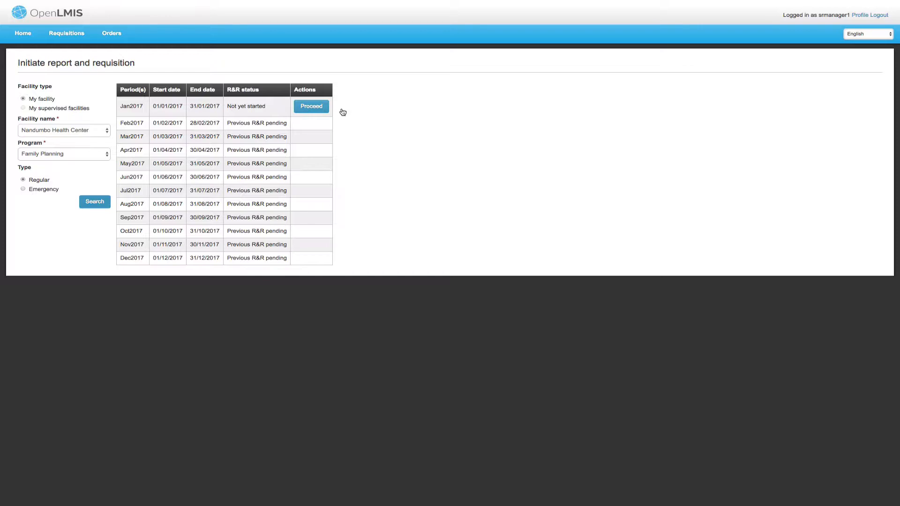
click(321, 109)
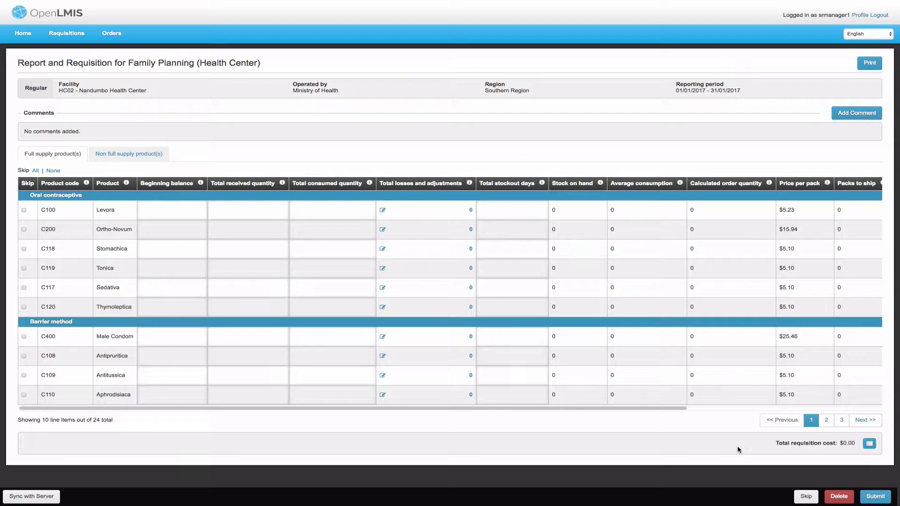
Step: Turn off the computer's Wi-Fi to continue the requisition offline
click(736, 5)
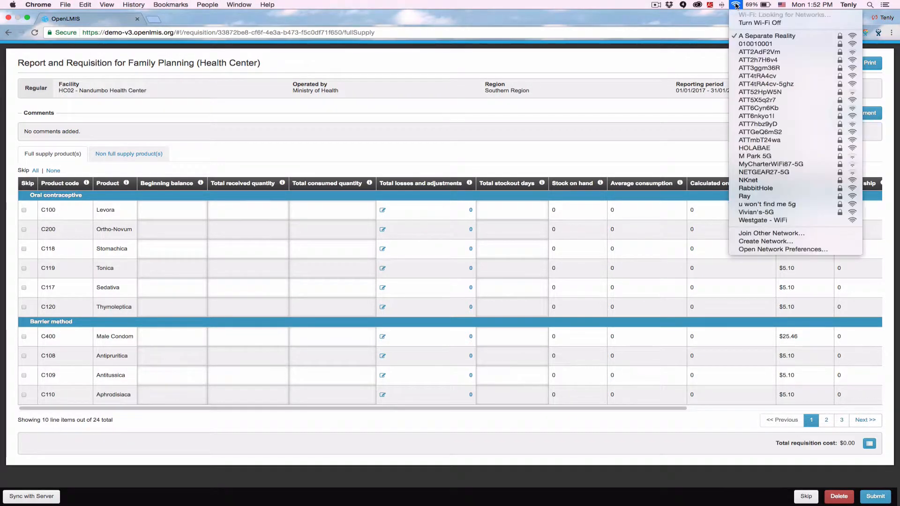
click(756, 23)
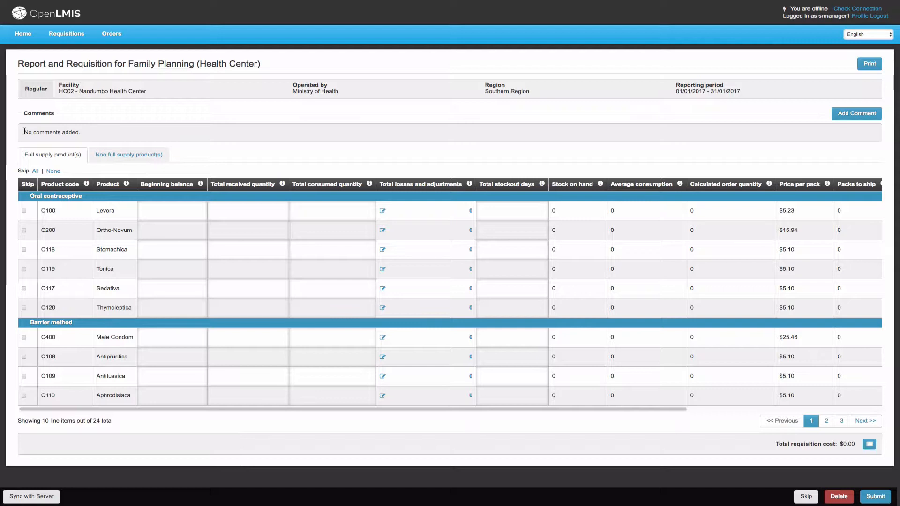
Step: Add the comment "Higher than average consumption." to the requisition
click(873, 118)
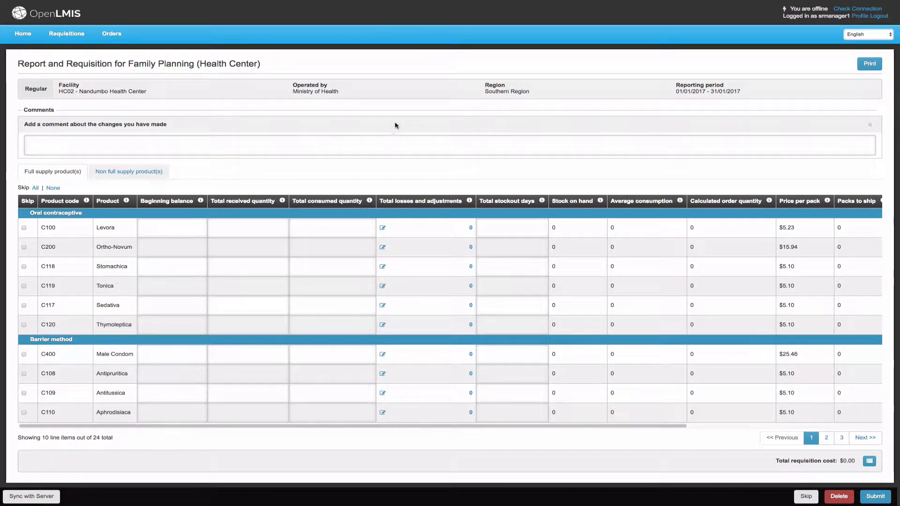
click(287, 143)
text(Higher than average )
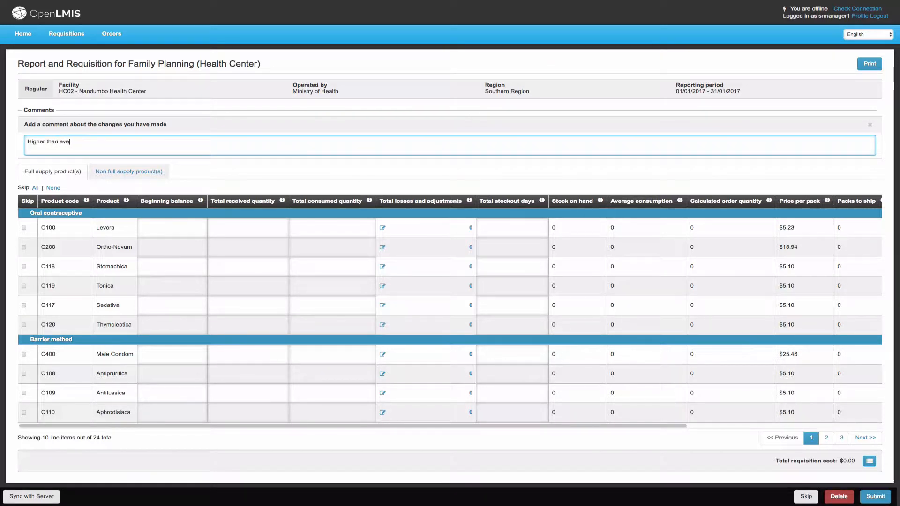
text(consumption.)
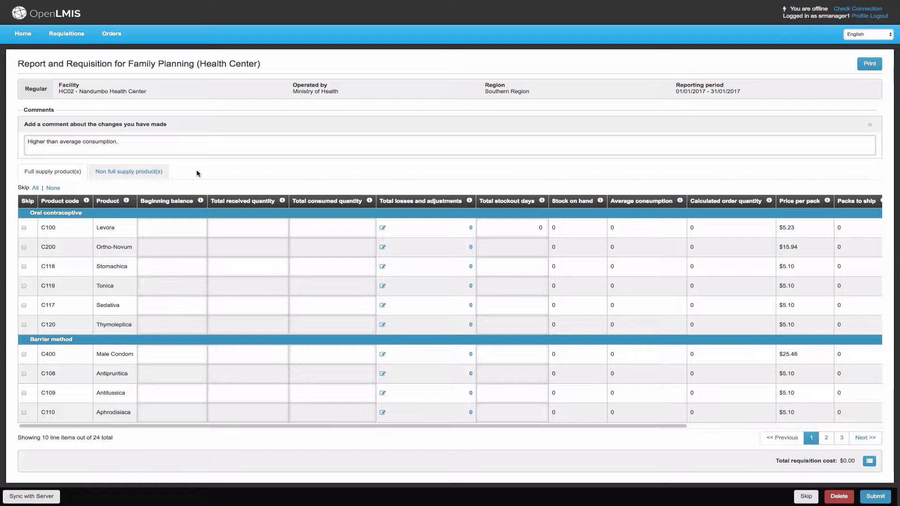
Step: Mark the oral contraceptives Ortho-Novum, Stomachica, Tonica, Sedativa and Thymoleptica as skipped
mouse_move(201, 201)
mouse_move(281, 203)
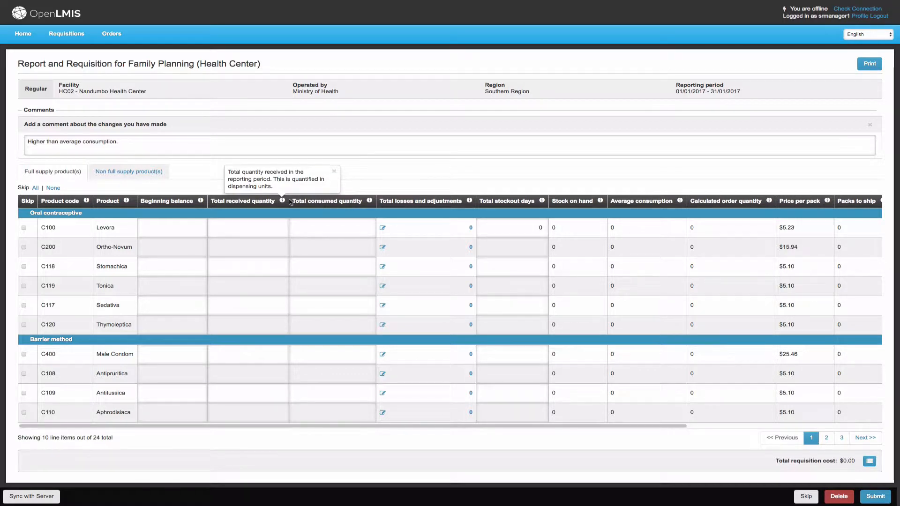
mouse_move(372, 202)
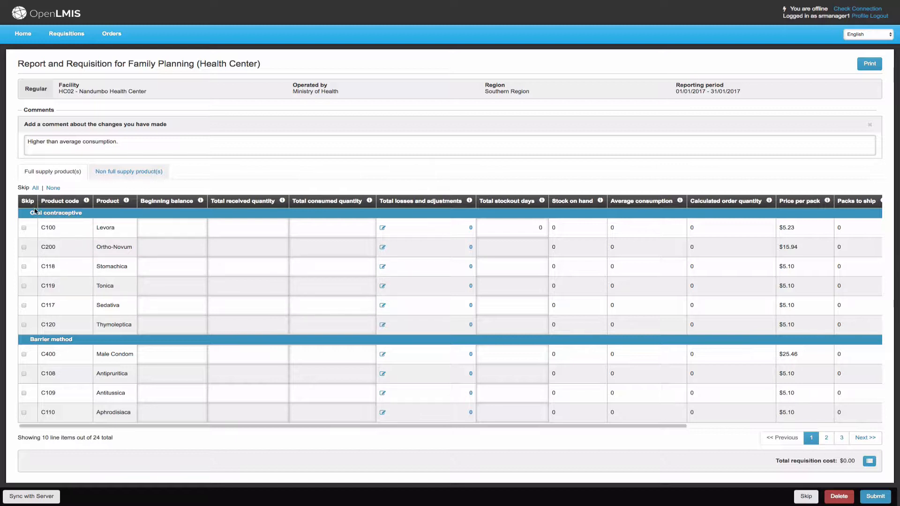
click(23, 248)
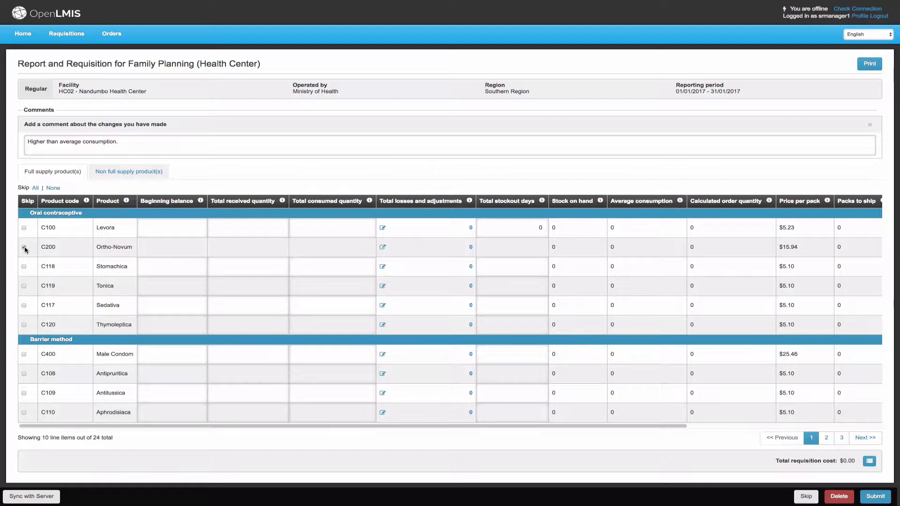
click(24, 267)
click(24, 286)
click(24, 305)
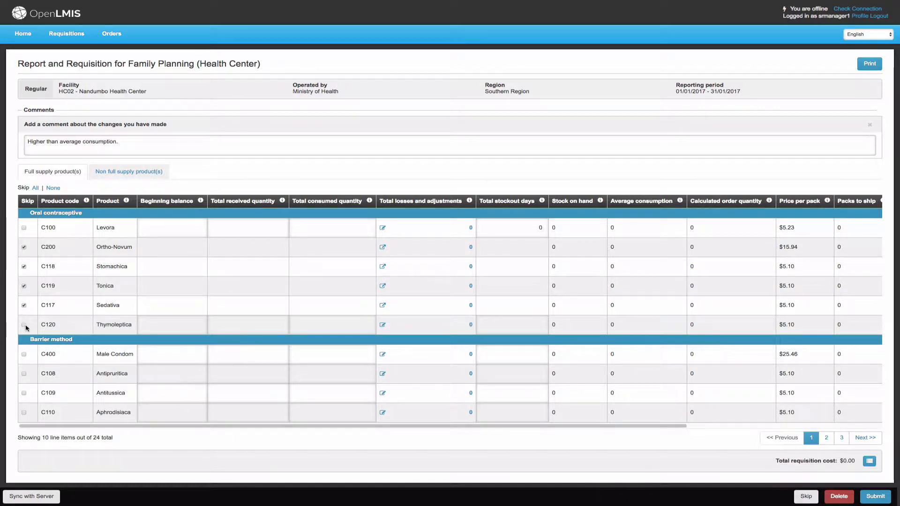
click(24, 325)
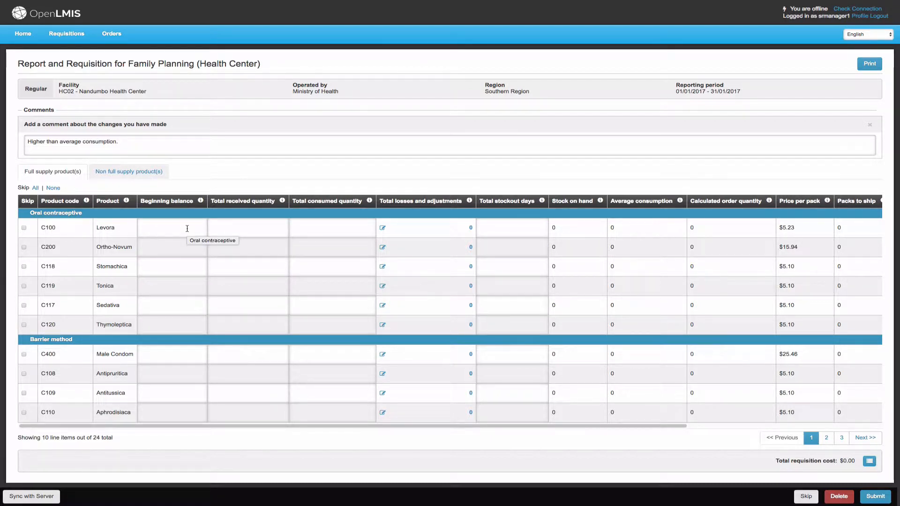
Step: Enter a beginning balance of 2000, total received quantity of 1000 and total consumed quantity of 2000 for Levora
click(187, 229)
text(2000)
click(241, 227)
text(1000)
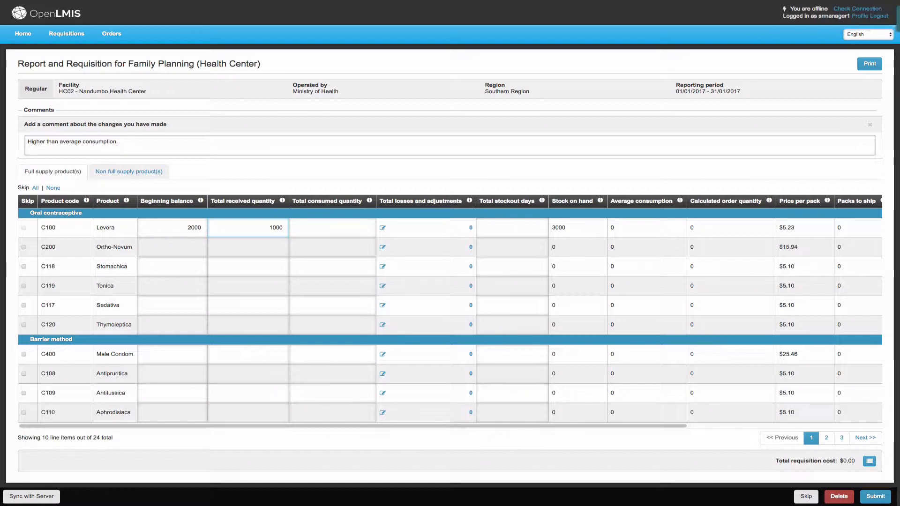
click(332, 228)
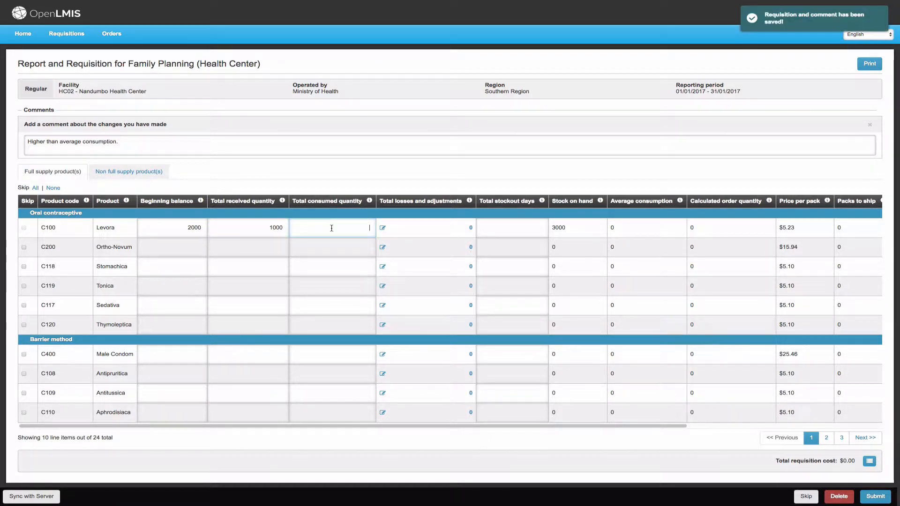
text(2000)
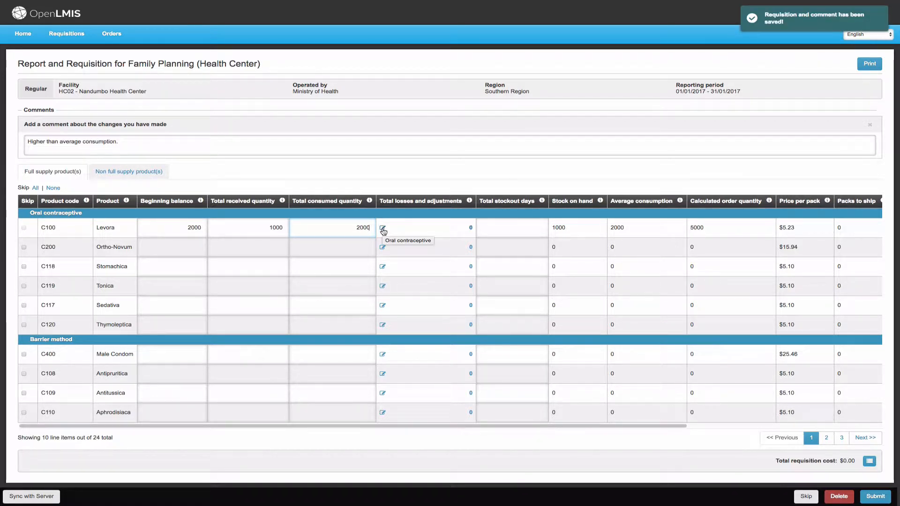
Step: Record a loss of 20 for Levora with the reason Damaged, and set its total stockout days to 0
click(383, 229)
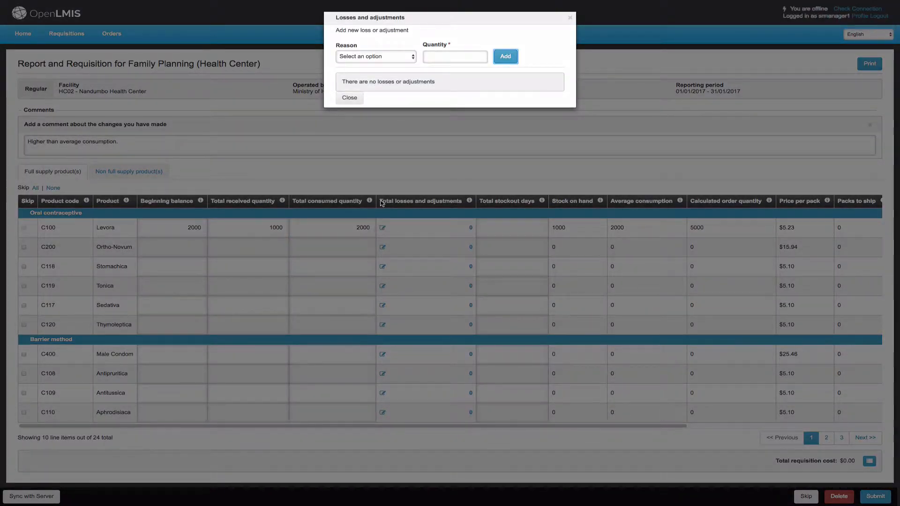
click(408, 58)
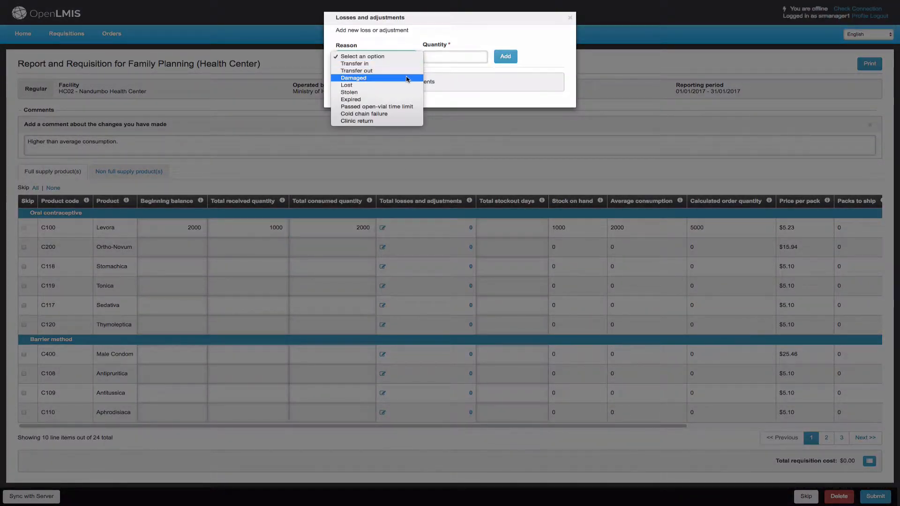
click(408, 78)
click(446, 56)
text(20)
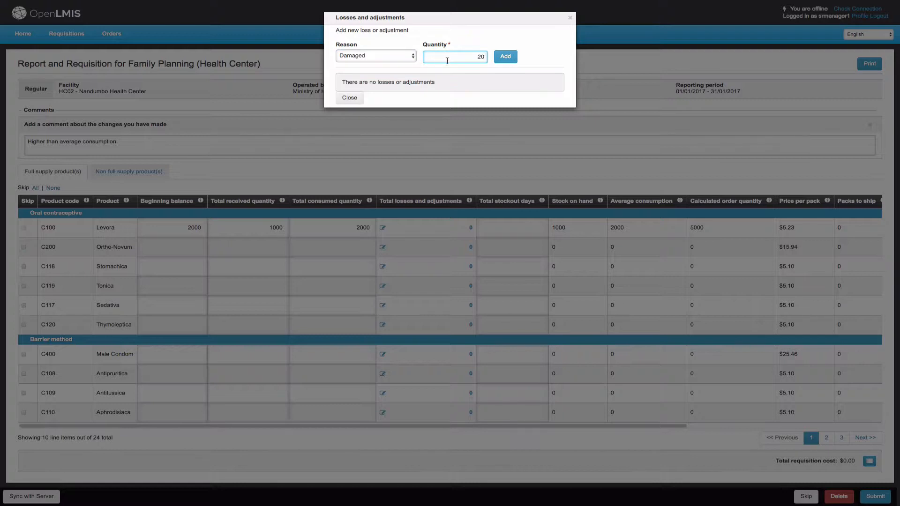
click(505, 57)
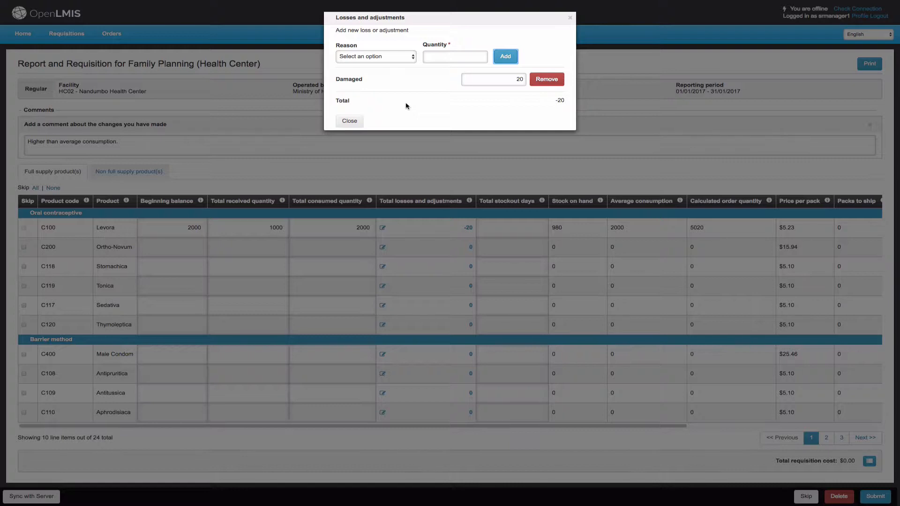
click(363, 120)
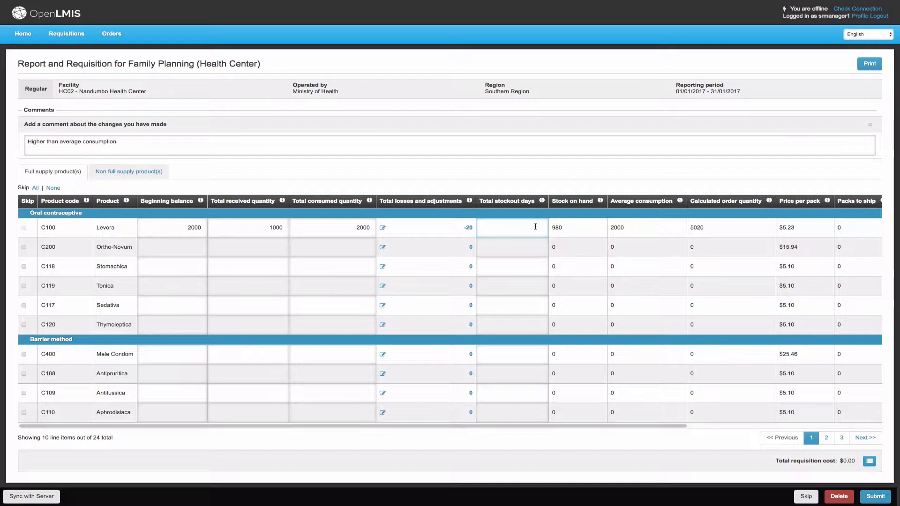
text(0)
Step: Read the column explanations for stock on hand, average consumption, calculated order quantity, packs to ship and price per pack
mouse_move(601, 203)
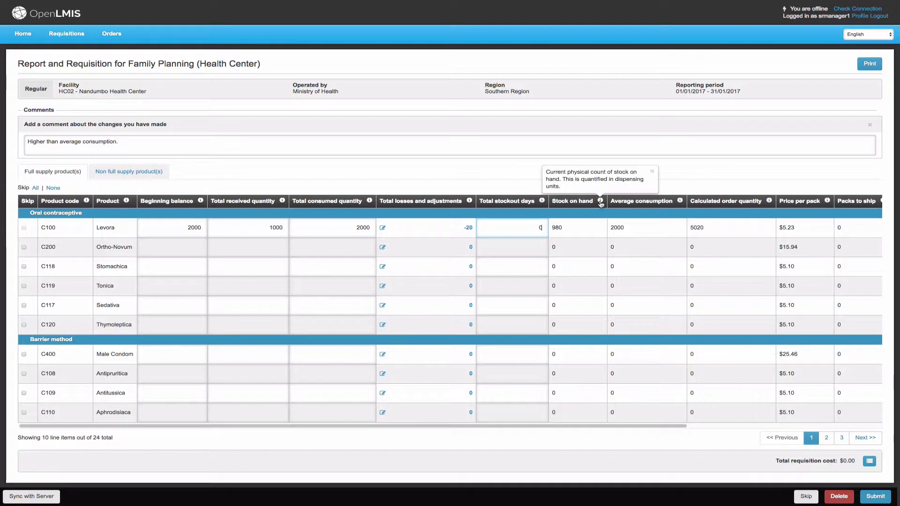
mouse_move(680, 203)
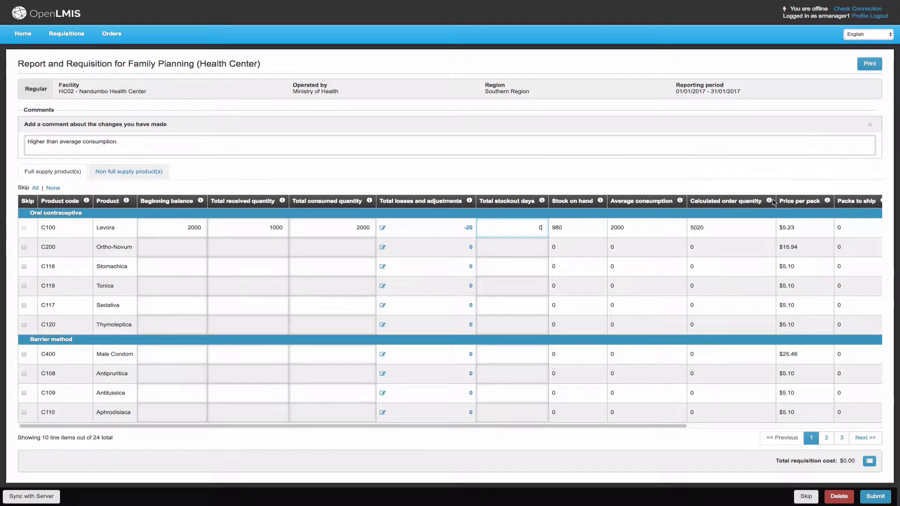
mouse_move(770, 202)
scroll(773, 203, right, 5)
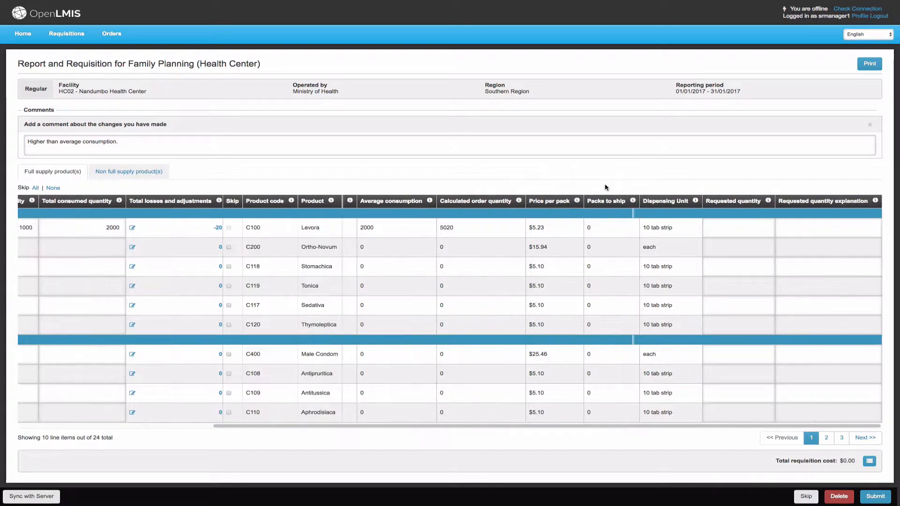
click(633, 201)
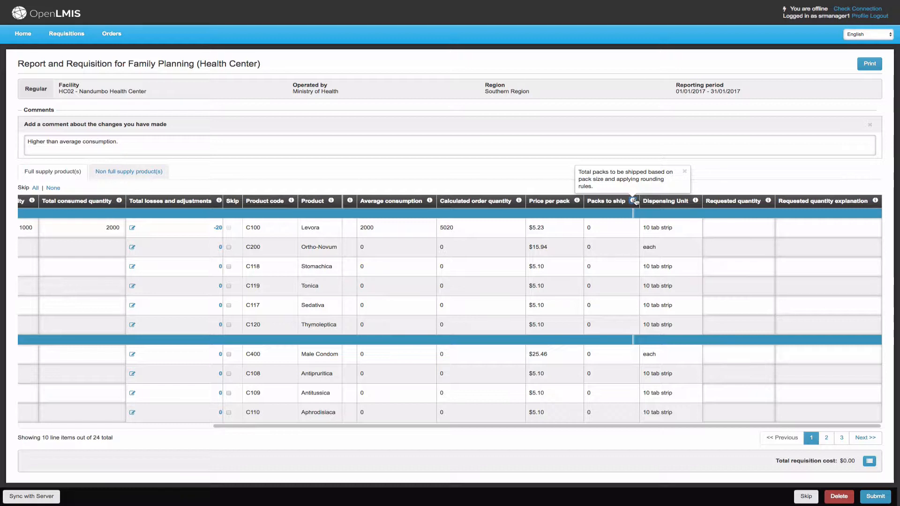
click(578, 201)
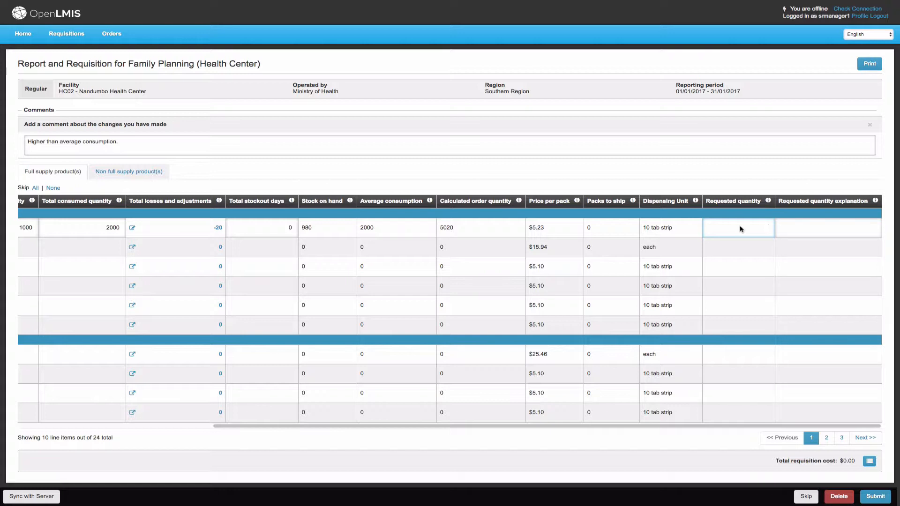
Step: Request a quantity of 7000 for Levora with the explanation "Higher than average consumption due to nearby facility closure"
text(7000)
click(843, 230)
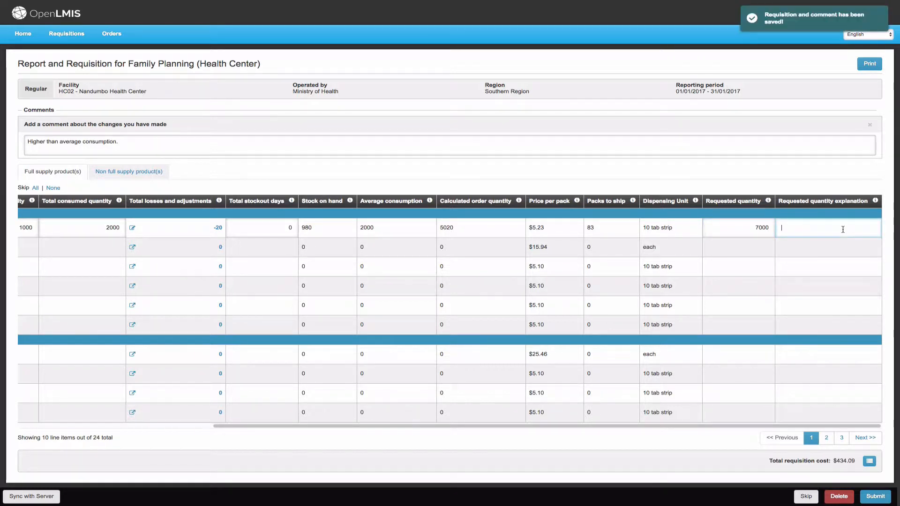
text(Higher than aver)
text(age consumption due)
text( to nearby)
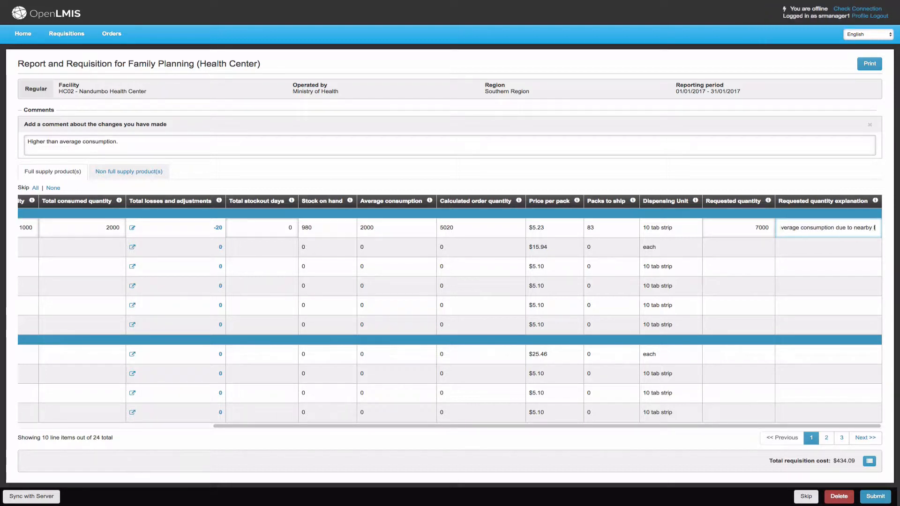
text( facility closure)
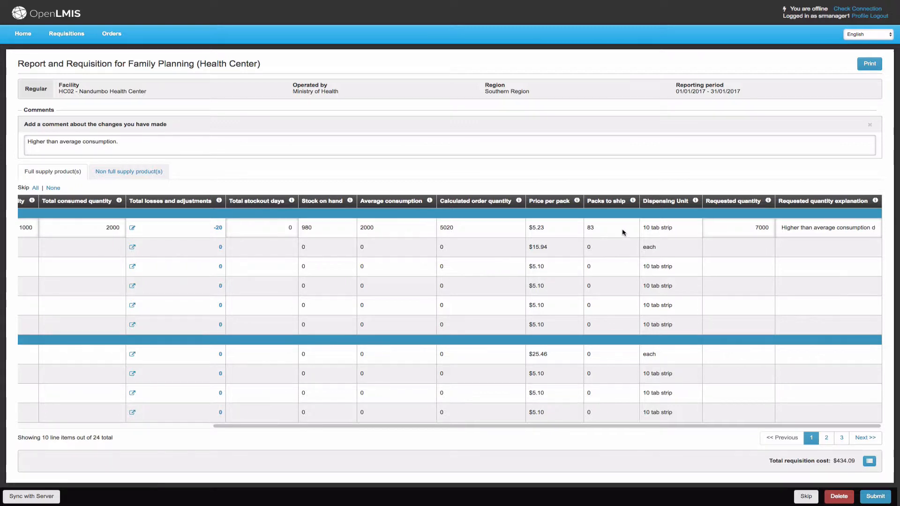
Step: Add the non full supply product Implanon from Implantable contraceptive with quantity 100 and the explanation "Ran out last period"
scroll(623, 233, left, 5)
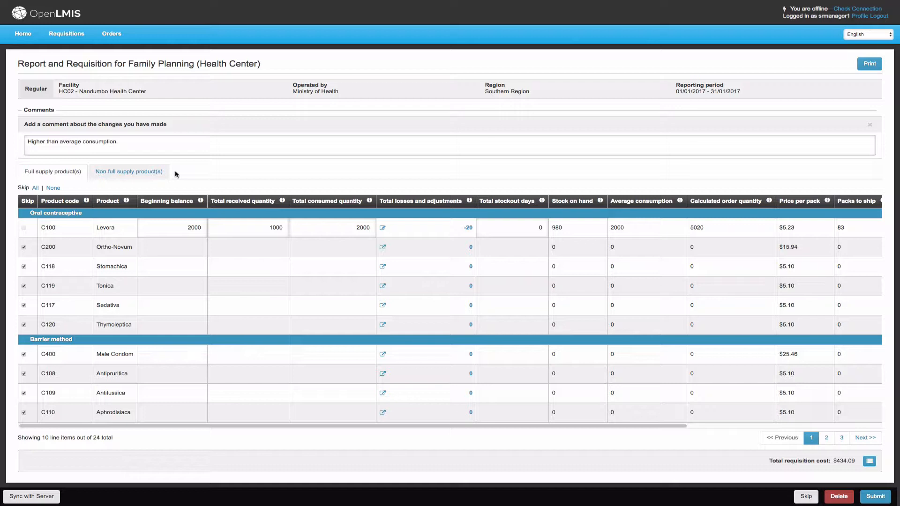
click(150, 172)
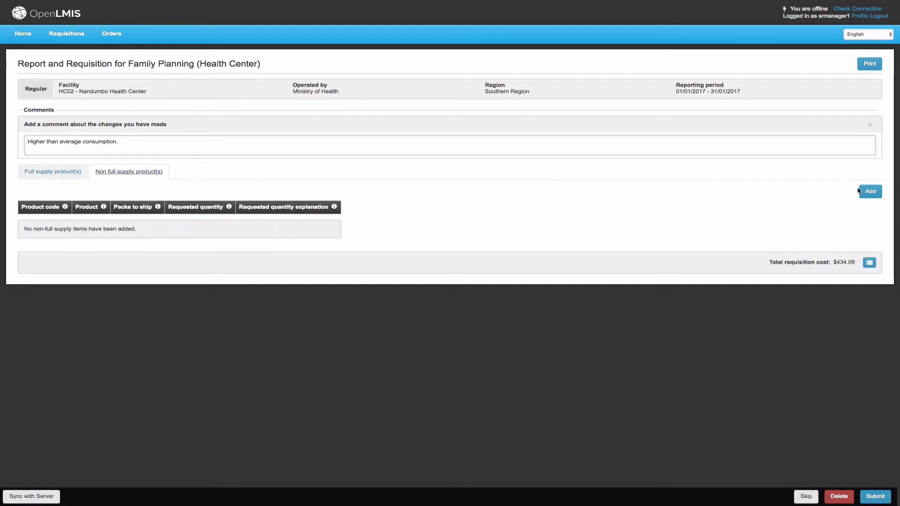
click(868, 191)
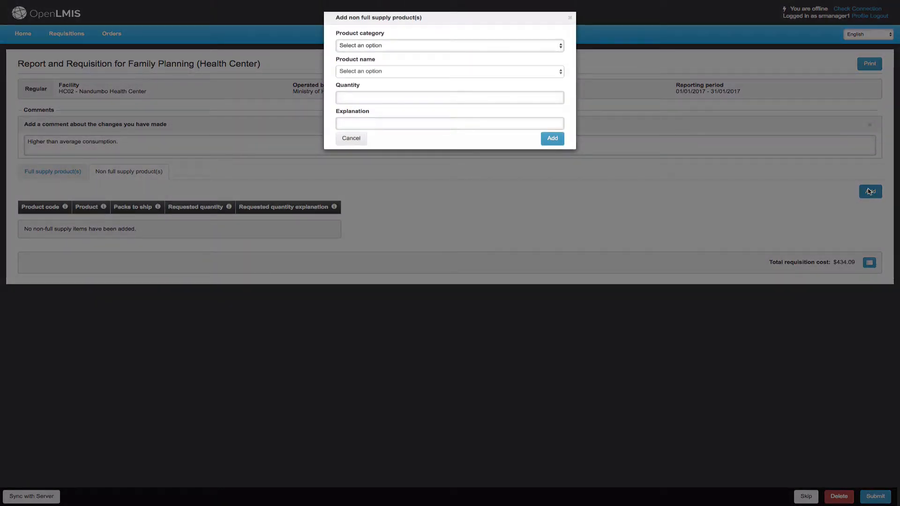
click(435, 44)
click(425, 60)
click(399, 97)
text(100)
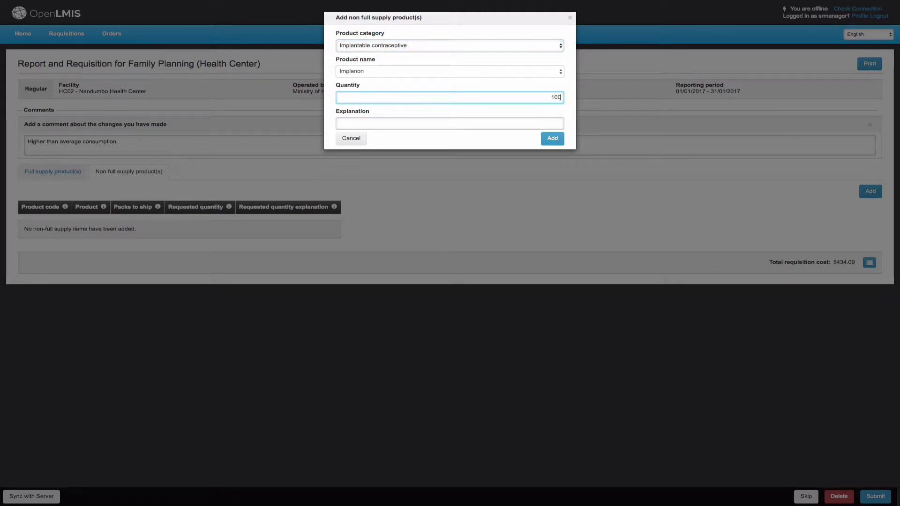
click(398, 123)
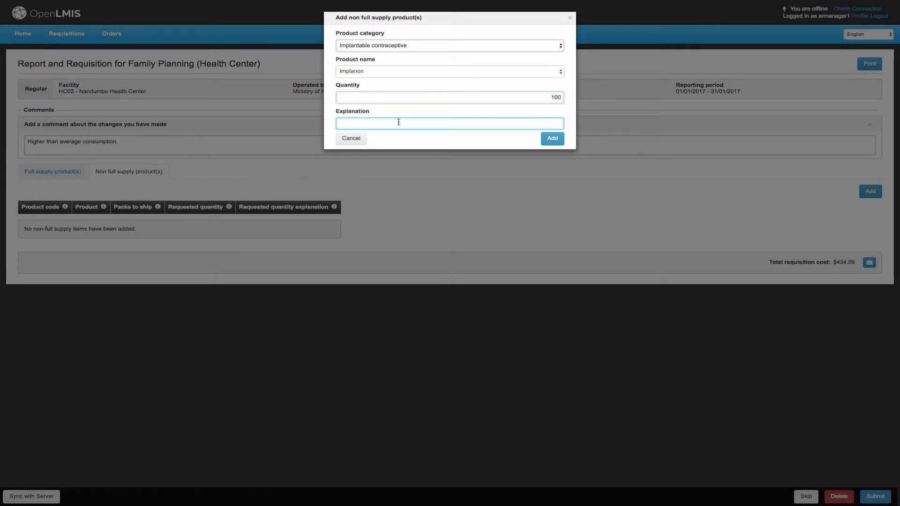
text(Ran out last period)
click(545, 138)
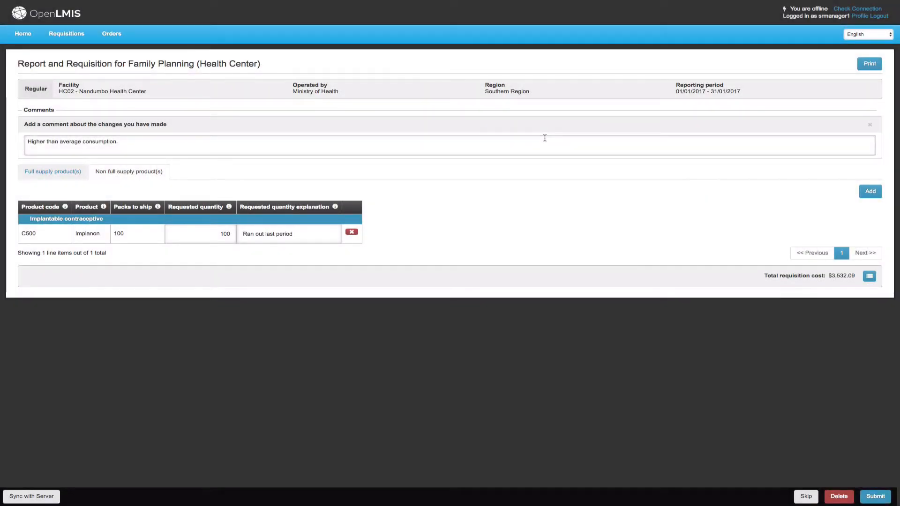
Step: Return to the full supply products and turn the computer's Wi-Fi back on
click(58, 176)
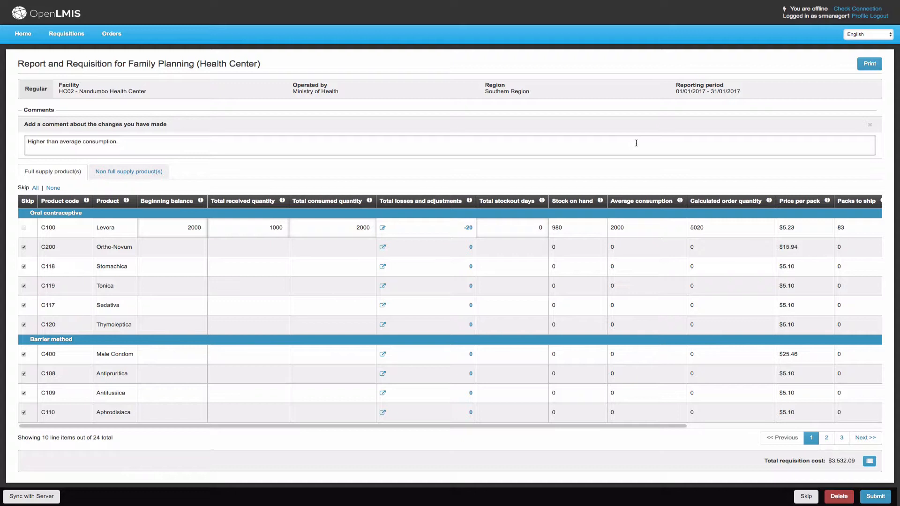
mouse_move(786, 4)
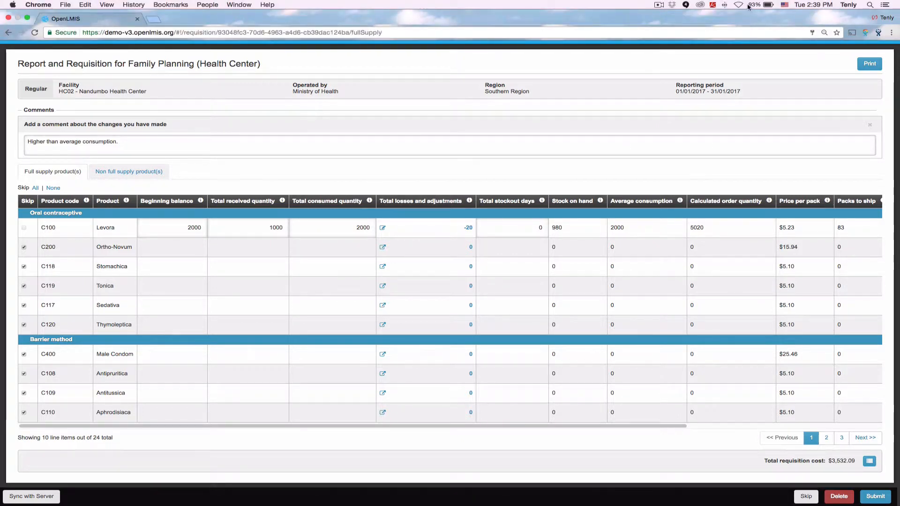
click(739, 4)
click(751, 23)
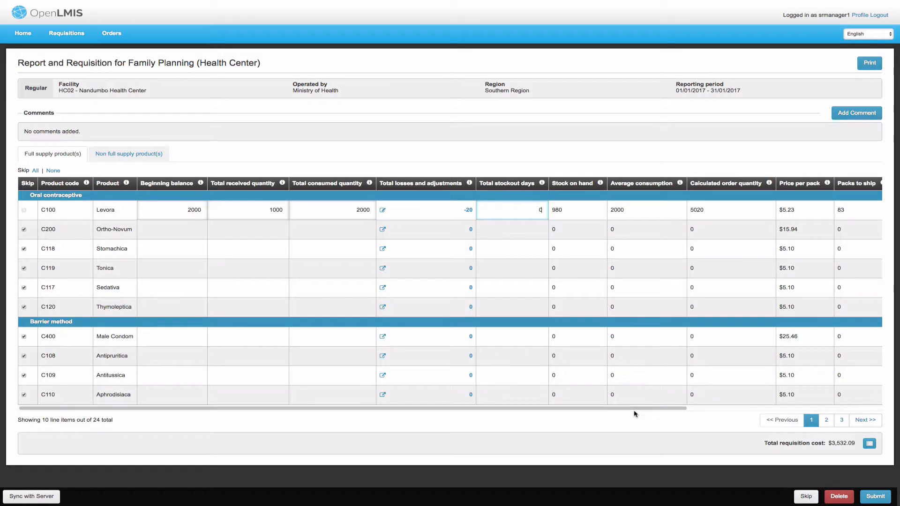
Step: Sync the requisition with the server and submit it, confirming the submission
drag(638, 411, 760, 393)
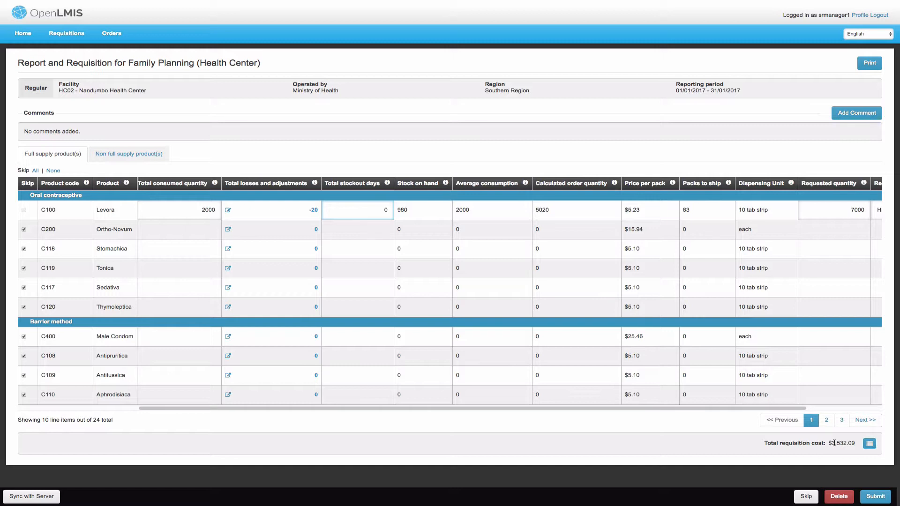
click(42, 496)
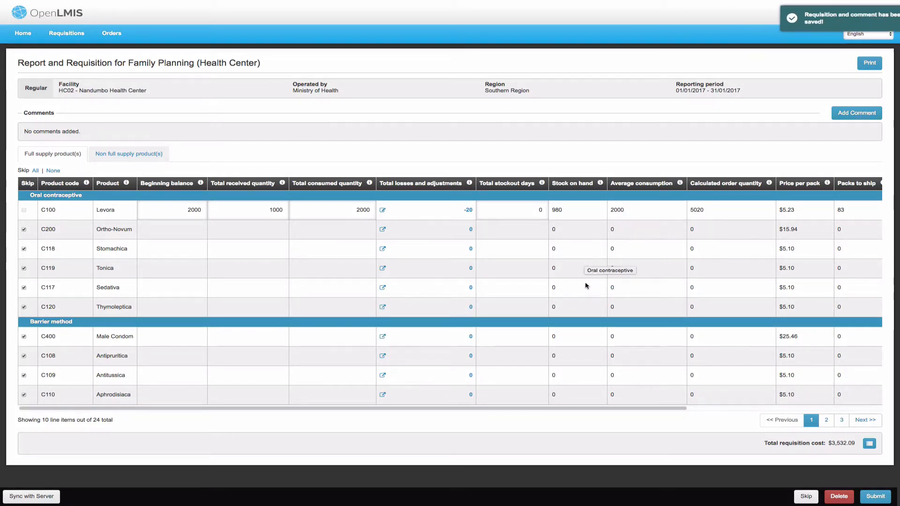
click(874, 498)
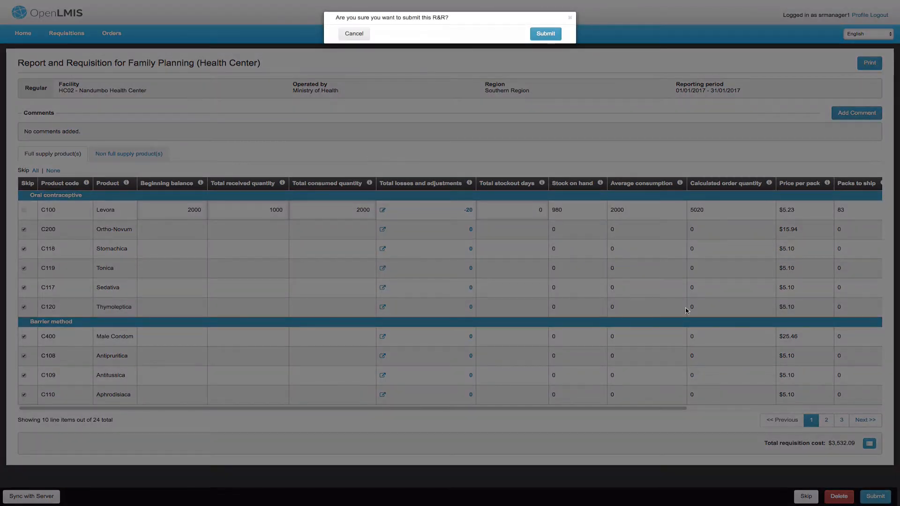
click(546, 37)
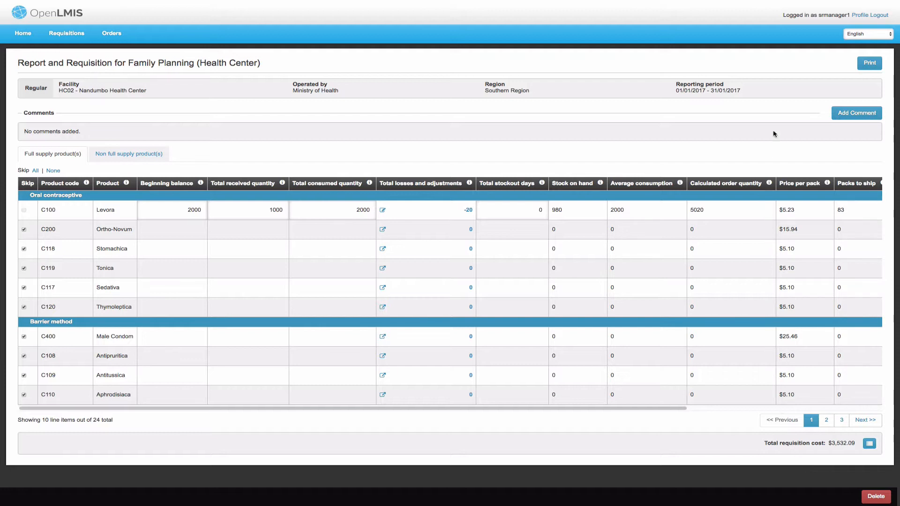
Step: Log out and sign in as smanager1 using the saved credentials
click(878, 16)
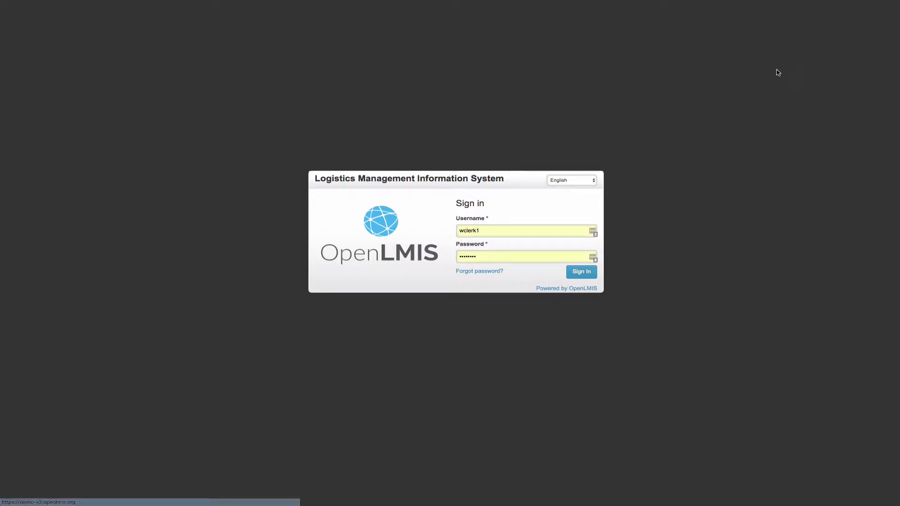
click(541, 229)
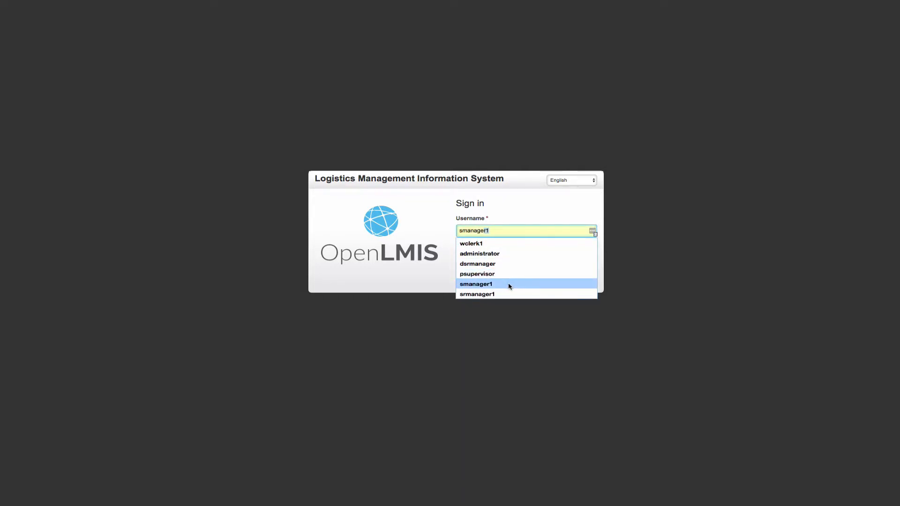
click(509, 286)
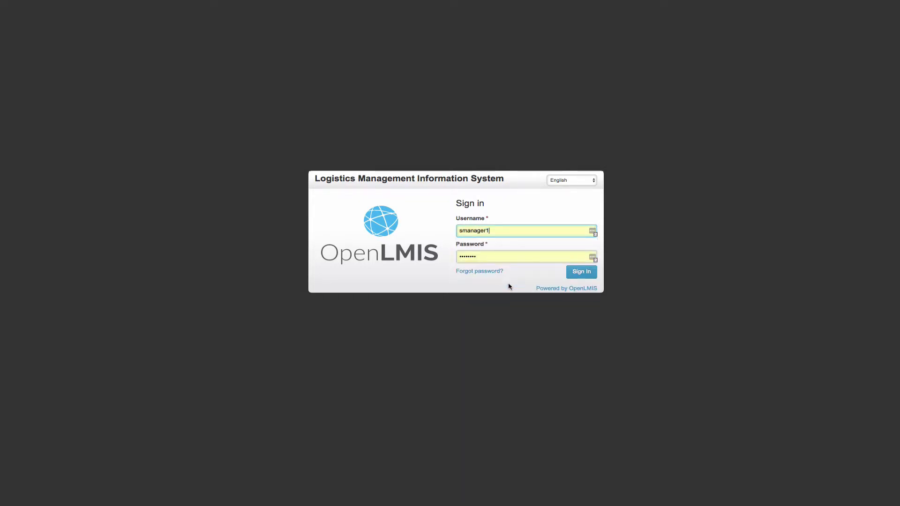
click(582, 273)
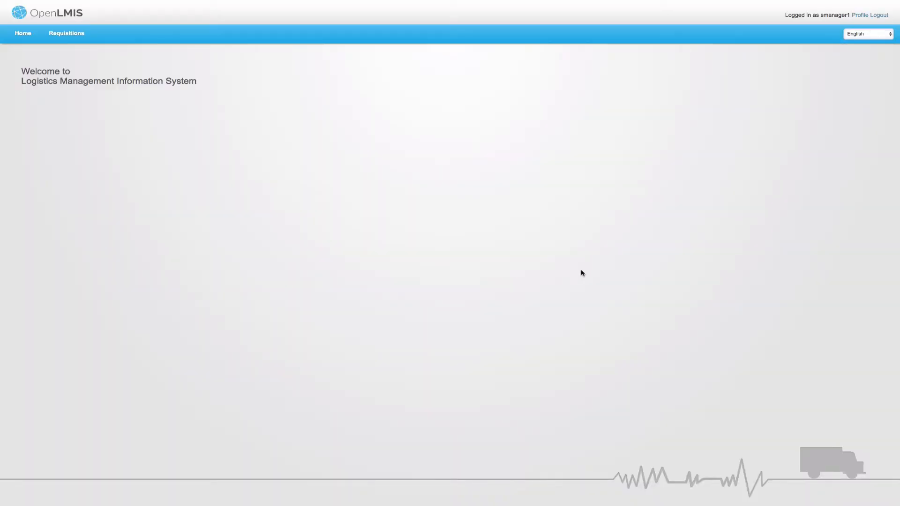
Step: Search for Nandumbo Health Center's regular Family Planning requisitions and proceed with the Jan2017 period
click(78, 36)
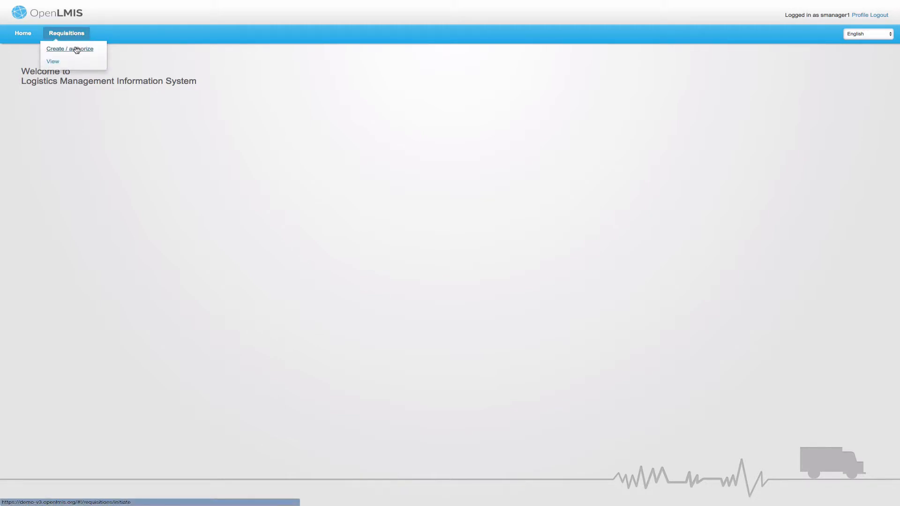
click(77, 50)
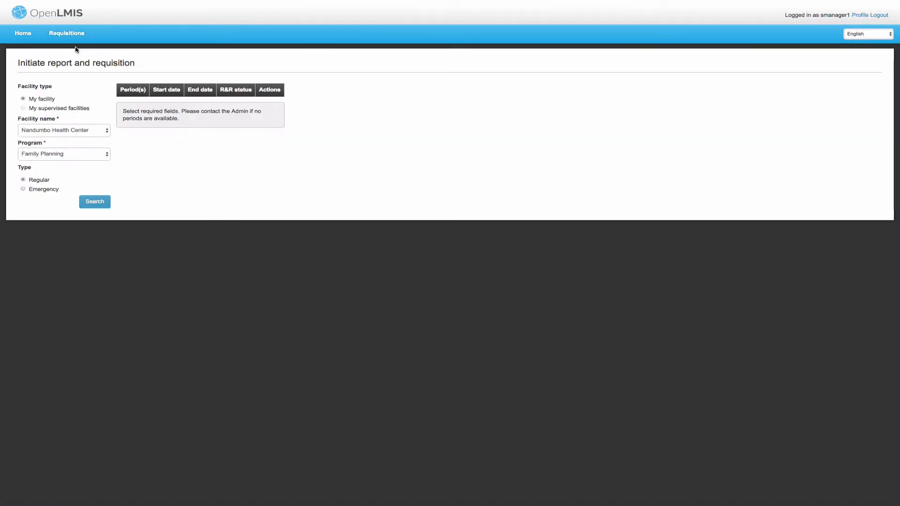
click(94, 202)
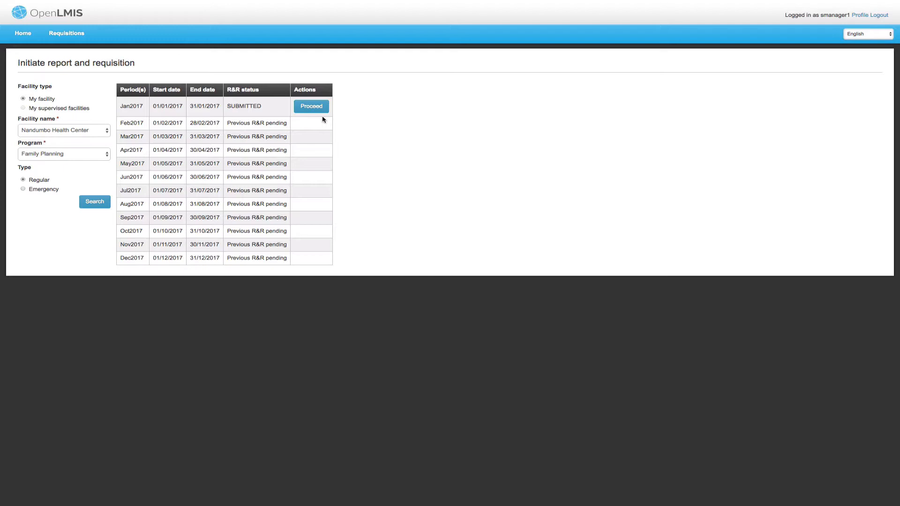
click(314, 107)
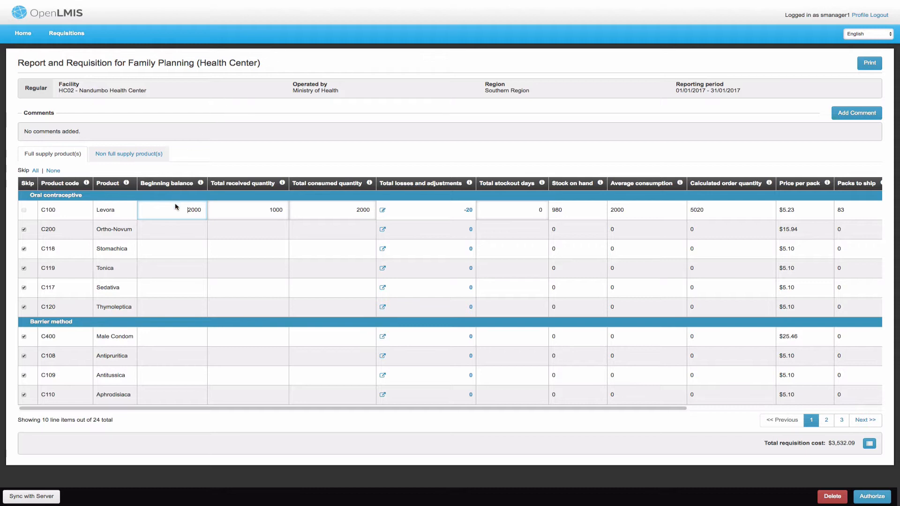
Step: Check Levora's received and consumed quantities and add the requisition comment "Requisition approved, no issues."
click(242, 210)
click(351, 212)
click(844, 116)
click(217, 143)
text(Req)
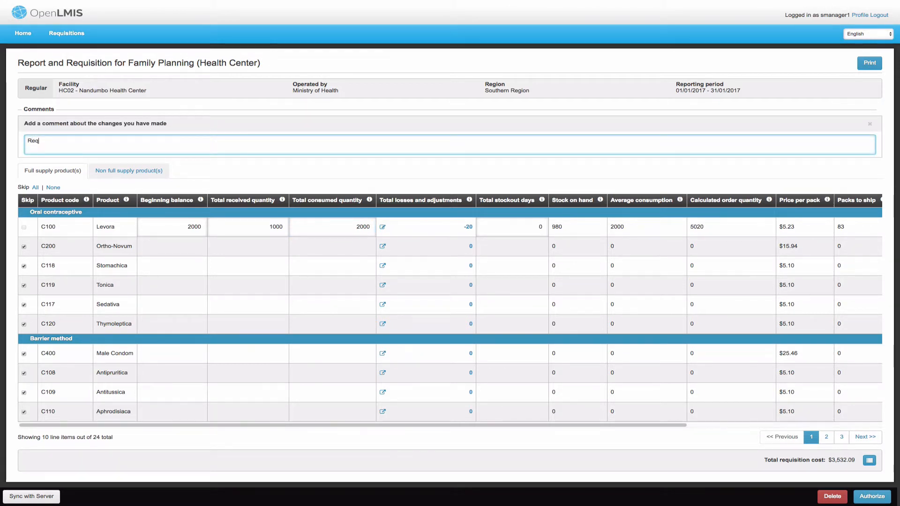
text(uisition approved,)
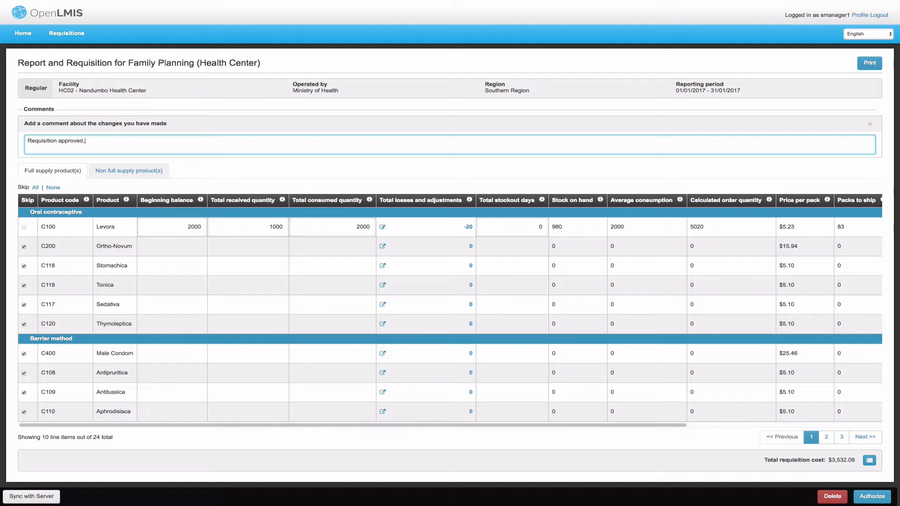
text( no issues.)
click(210, 168)
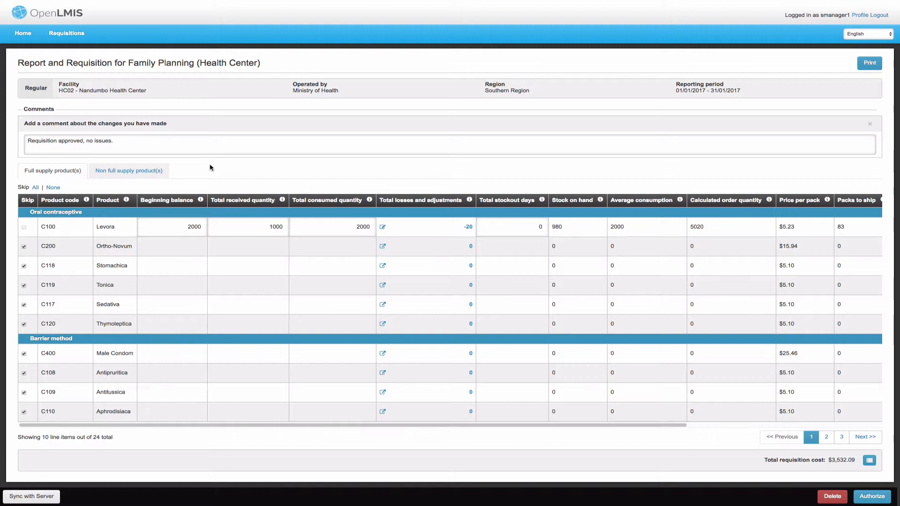
Step: Review the remaining full supply columns and authorize the Jan2017 requisition, confirming the authorization
drag(342, 425, 486, 424)
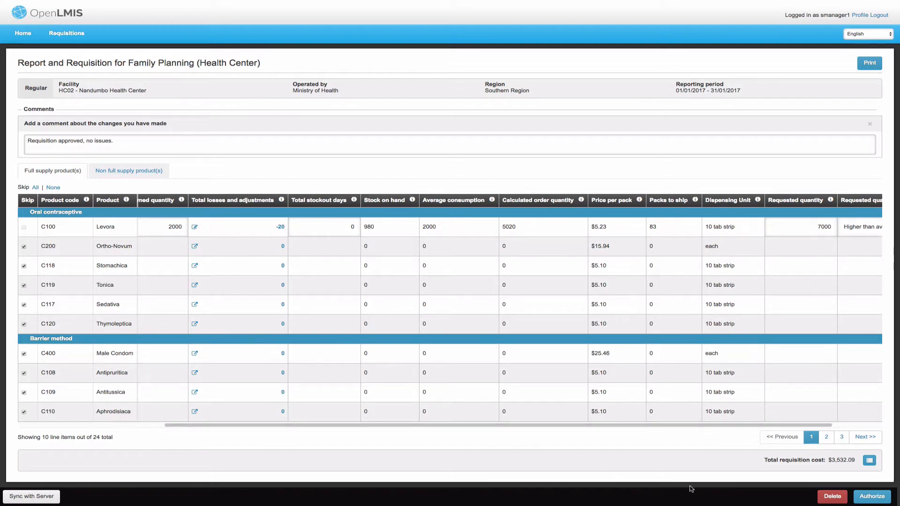
click(880, 497)
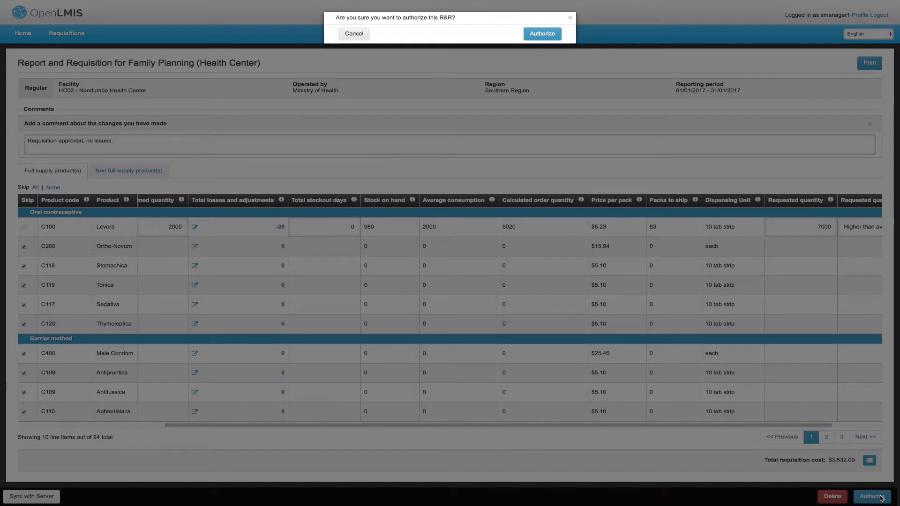
click(542, 33)
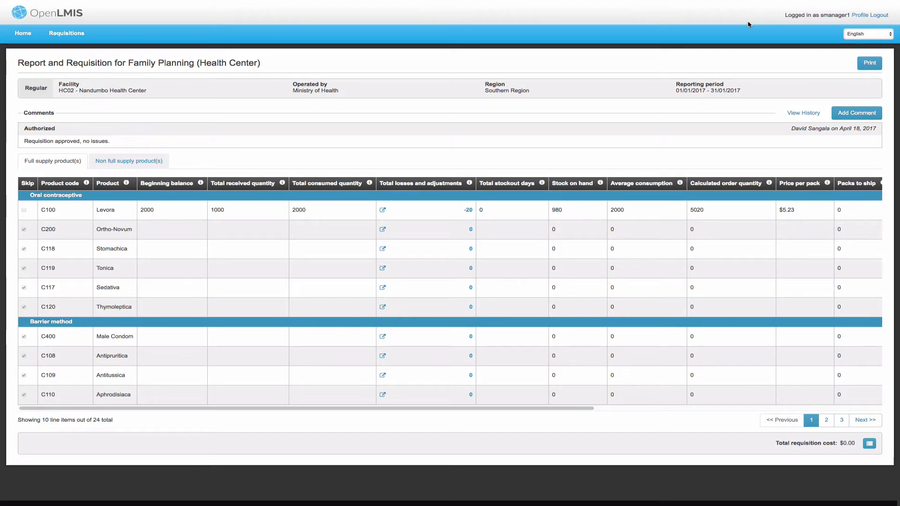
Step: Log out and sign in as psupervisor using the saved credentials
click(878, 16)
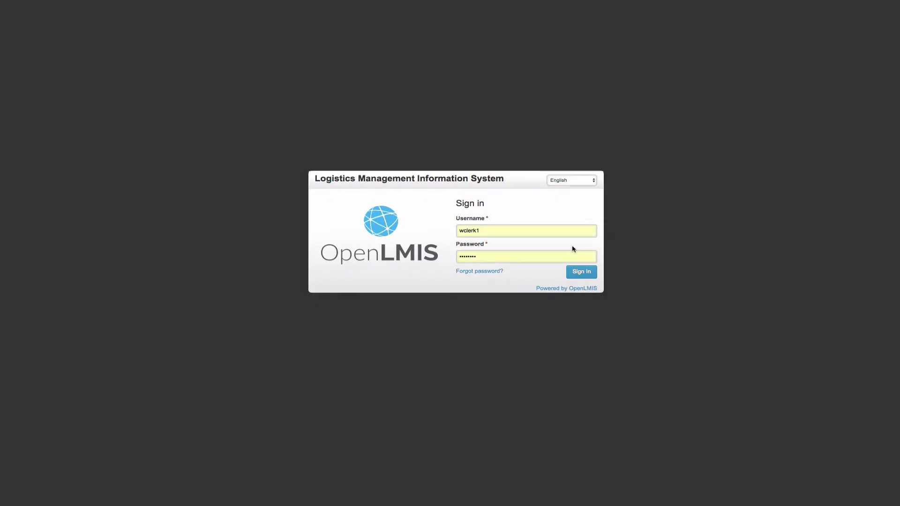
click(527, 231)
click(506, 273)
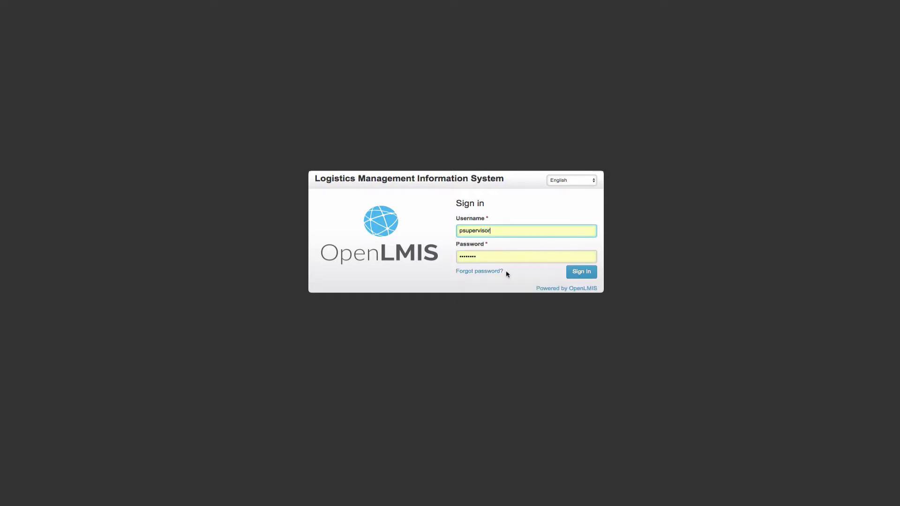
click(570, 272)
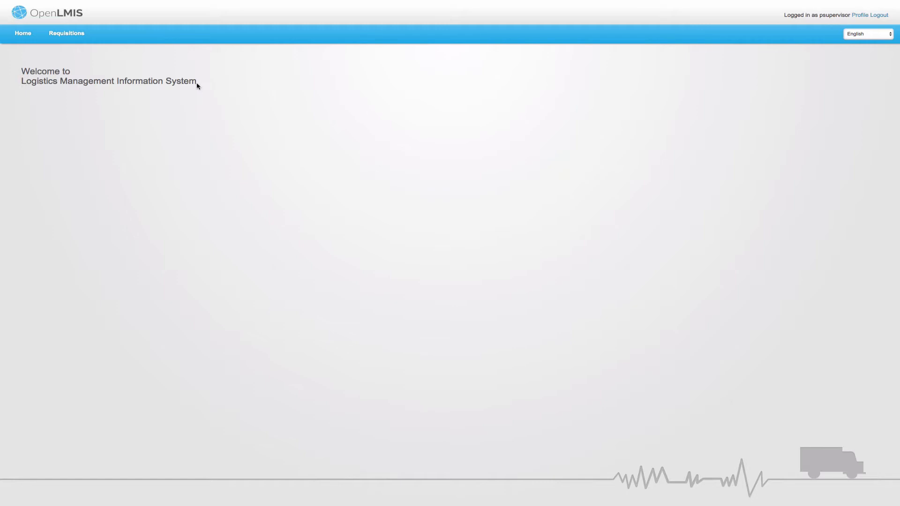
Step: Open Nandumbo Health Center's Jan2017 Family Planning requisition from those awaiting approval and review its comment history
mouse_move(68, 34)
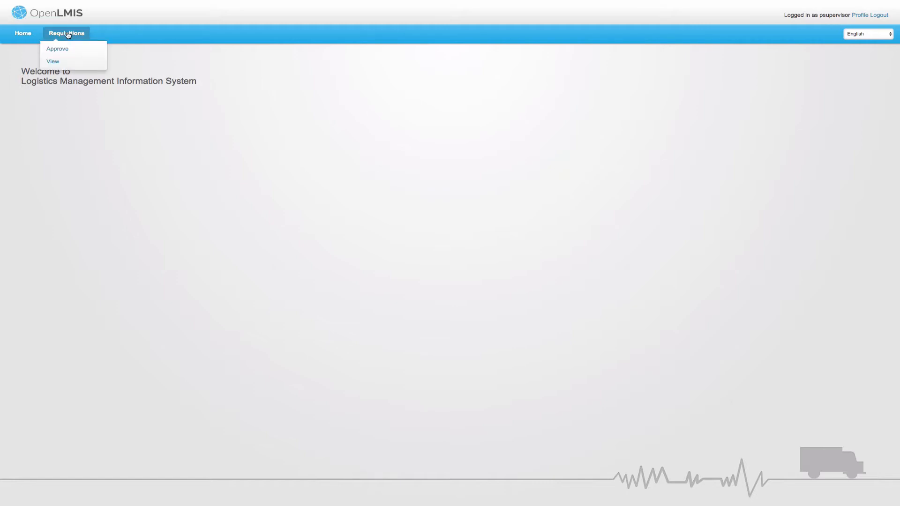
click(69, 49)
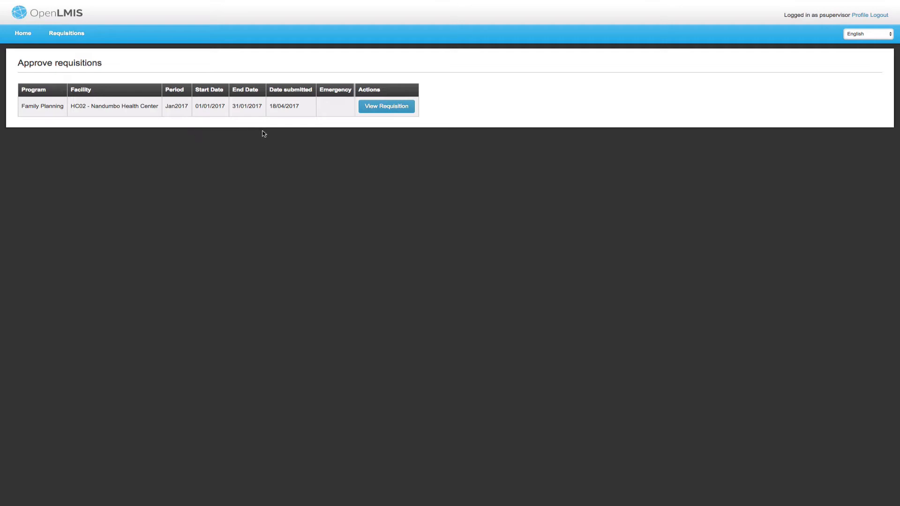
click(371, 110)
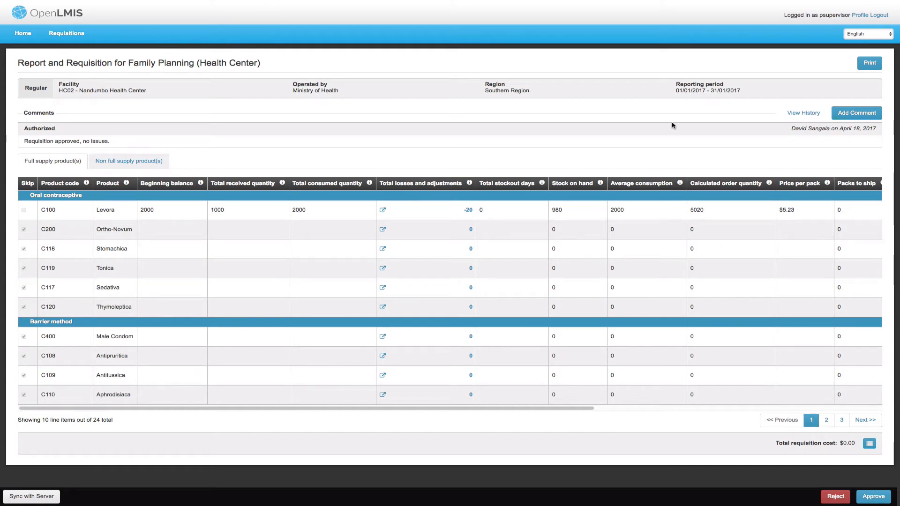
click(803, 114)
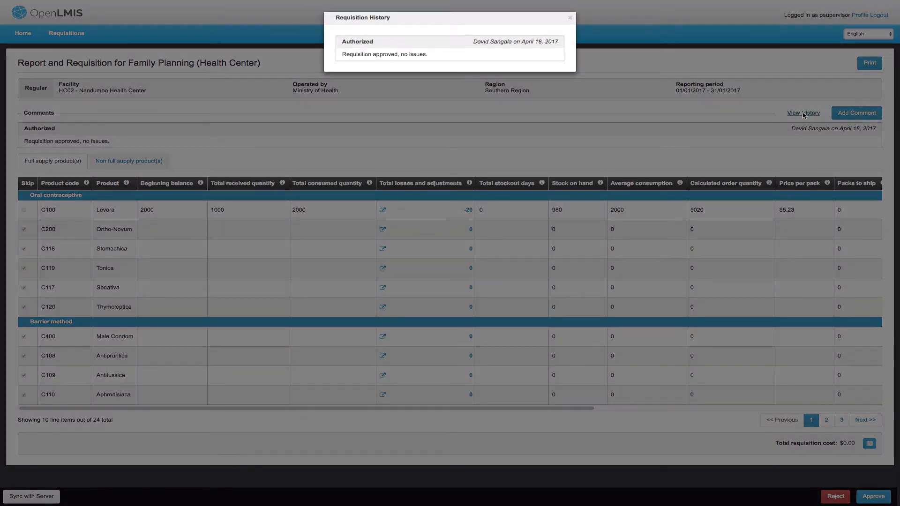
click(570, 19)
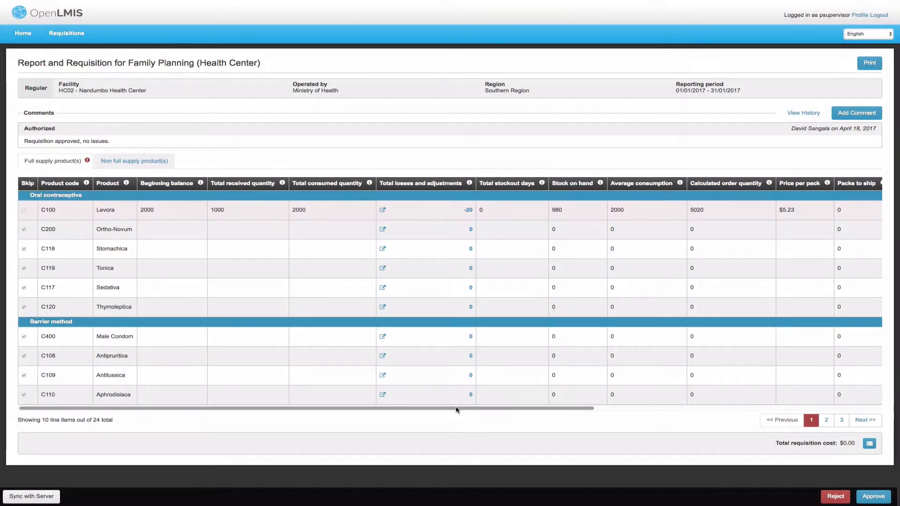
Step: Set Levora's approved quantity to 8000 and add a remark referring to the comment
drag(456, 409, 743, 409)
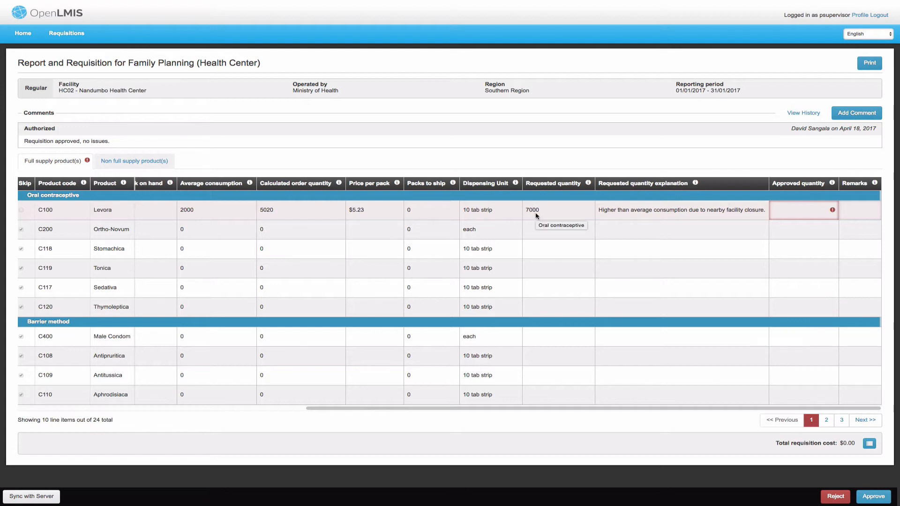
click(792, 208)
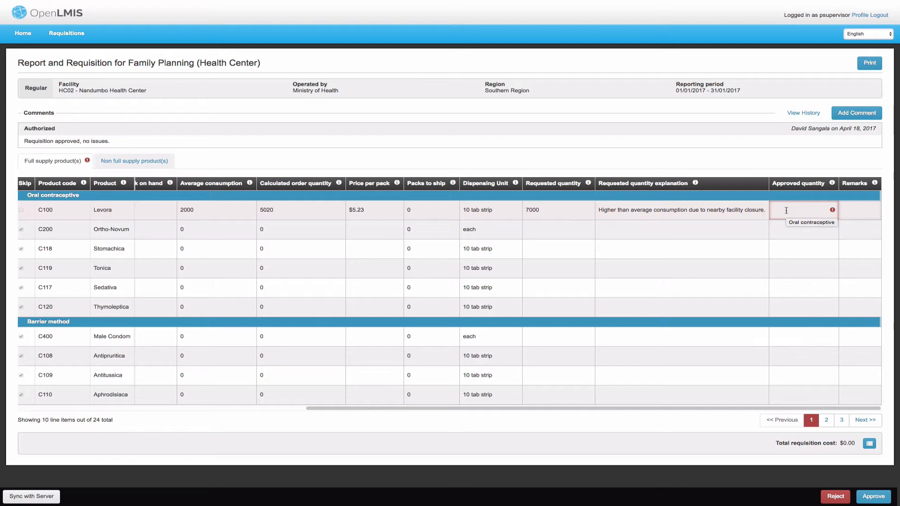
text(8000)
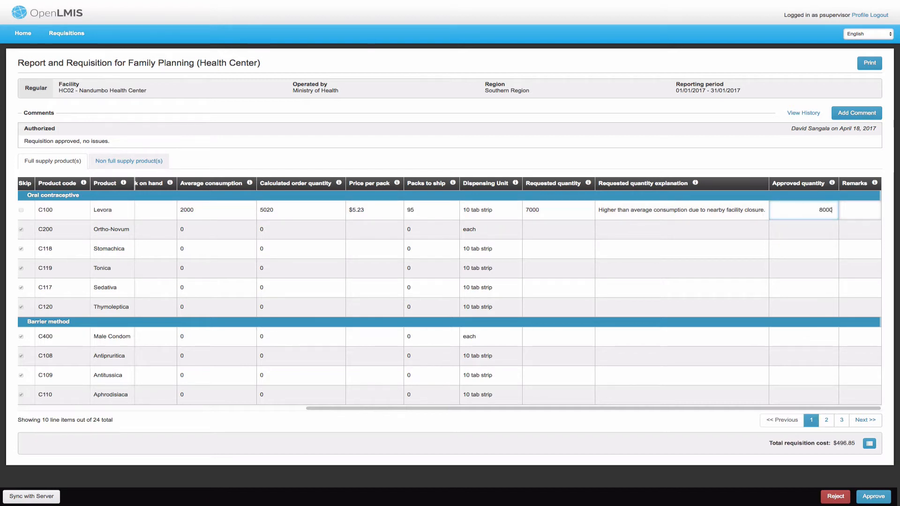
click(856, 207)
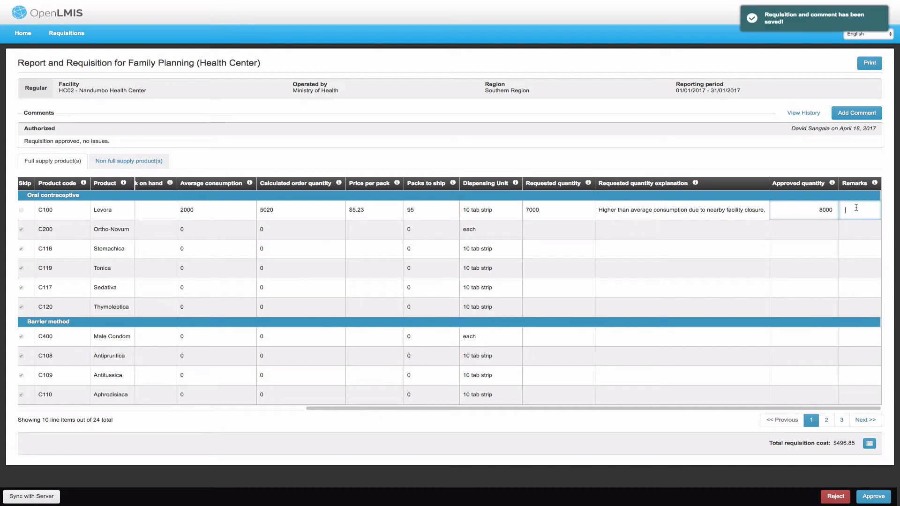
text(Sample comment)
Step: Add the requisition comment "Approved additional stock to meet increased demand"
click(856, 113)
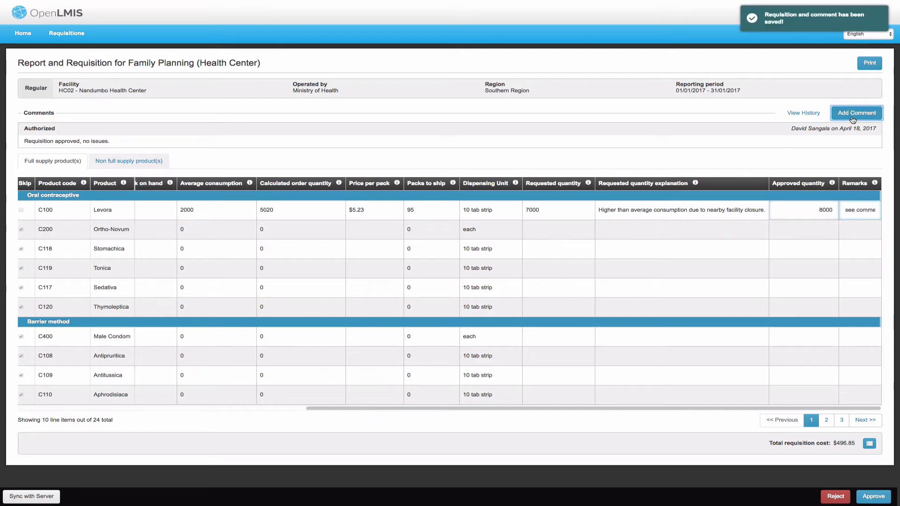
click(183, 172)
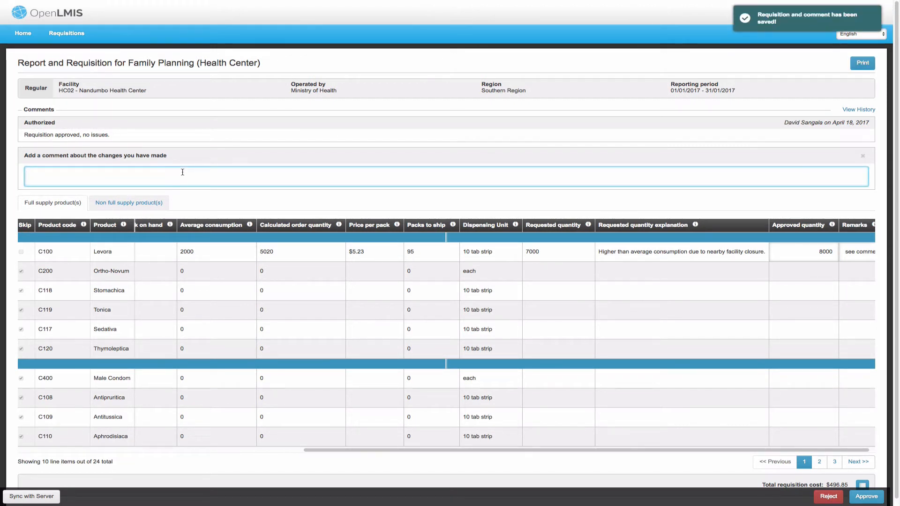
text(Approved additional )
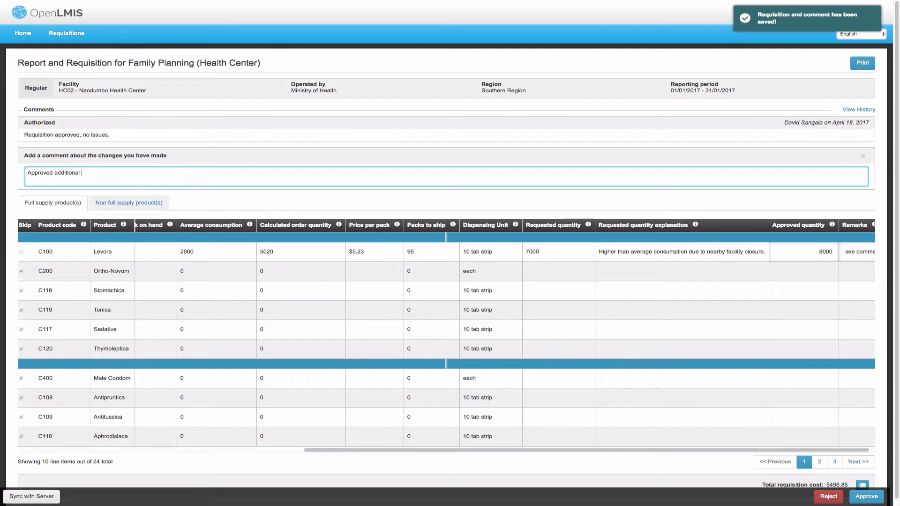
text(stock to meet incr)
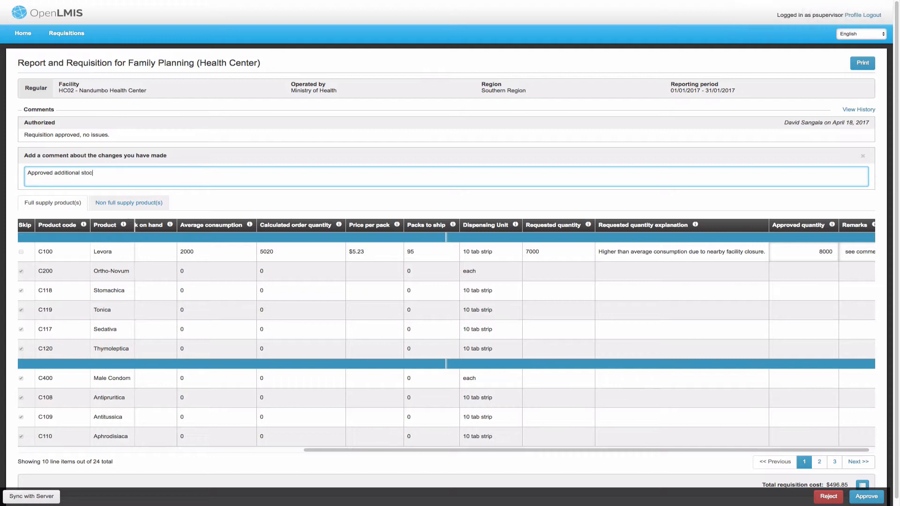
text(eased demand)
Step: Set the approved quantity of the non full supply product Implanon to 100
click(130, 203)
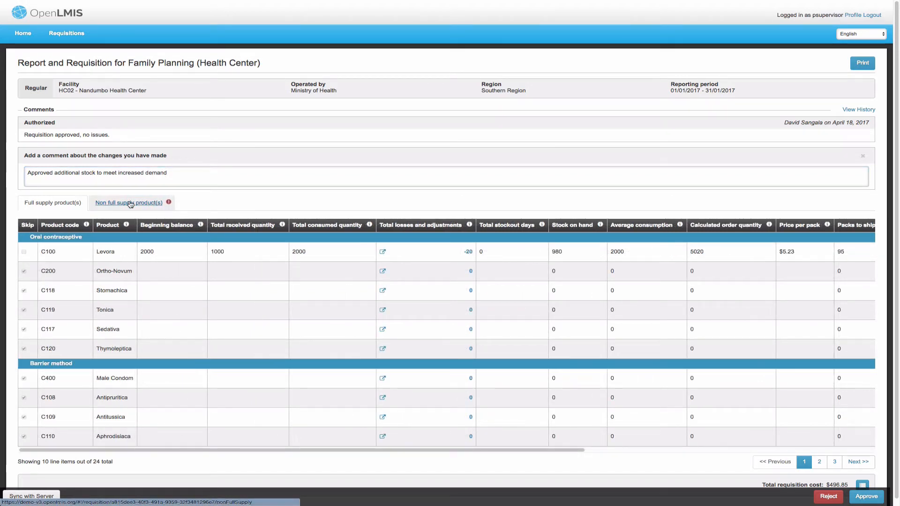
click(130, 204)
click(378, 252)
text(100)
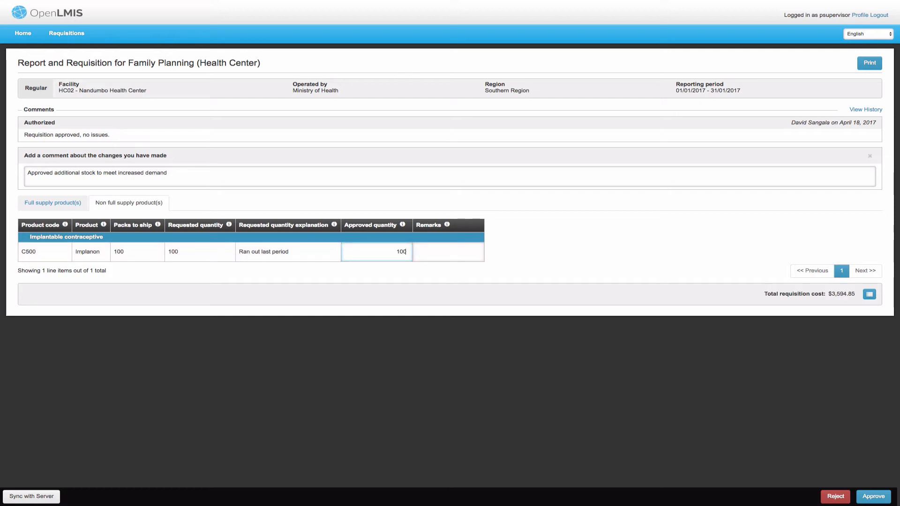
Step: Return to the full supply products and approve the Jan2017 requisition, confirming the approval
click(68, 205)
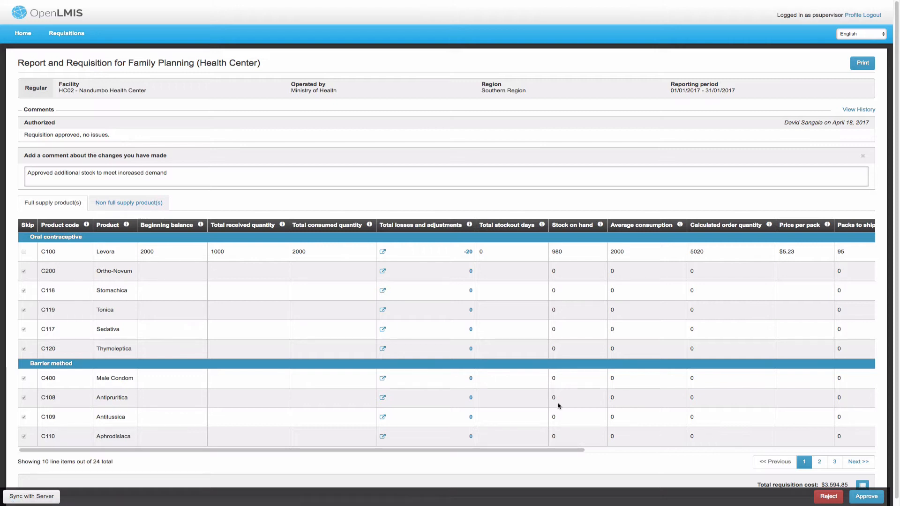
click(873, 500)
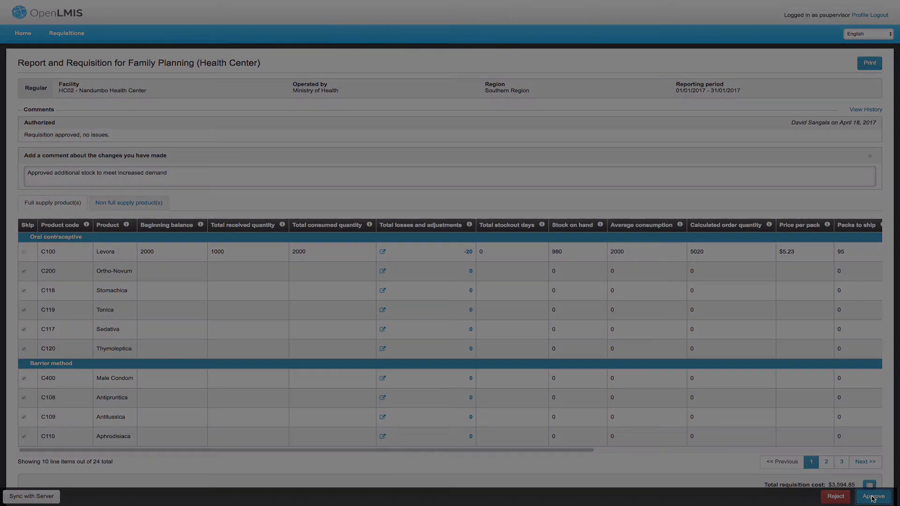
click(537, 34)
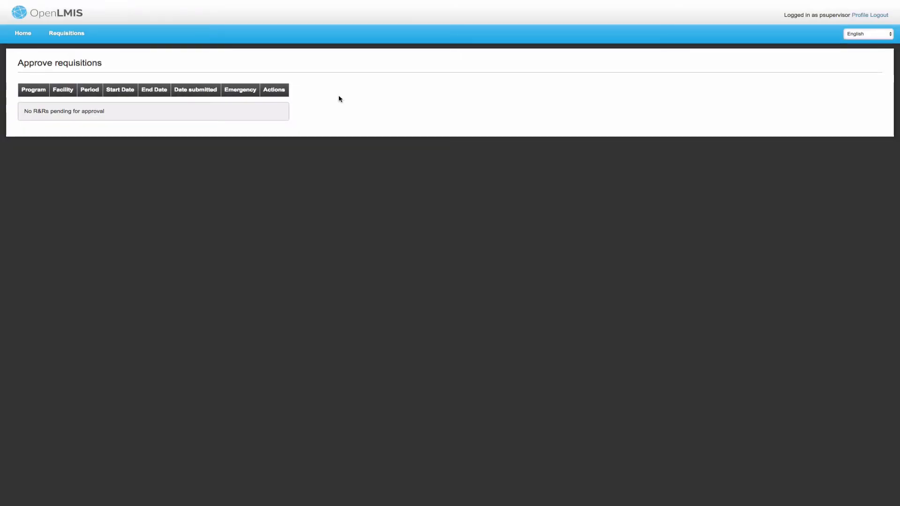
Step: Search the viewable requisitions for Nandumbo Health Center's Family Planning program, and open the approved Jan2017 requisition for printing
click(75, 35)
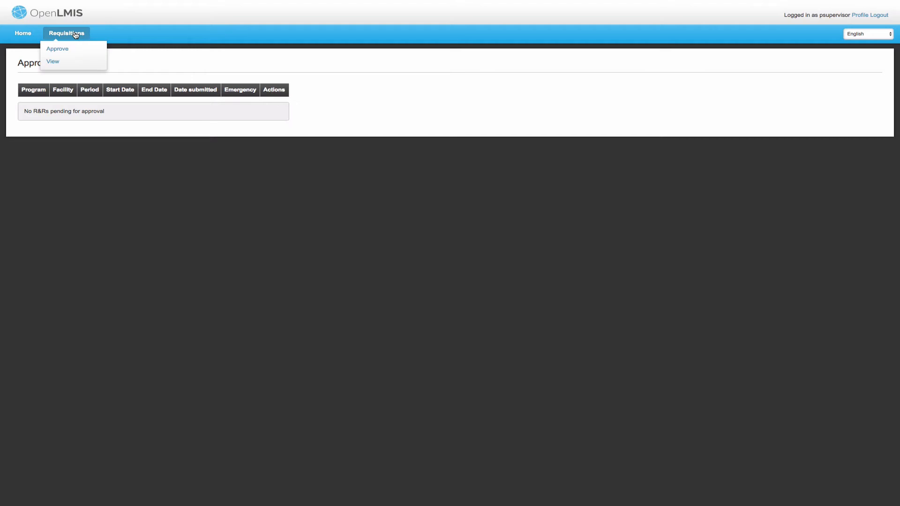
click(53, 62)
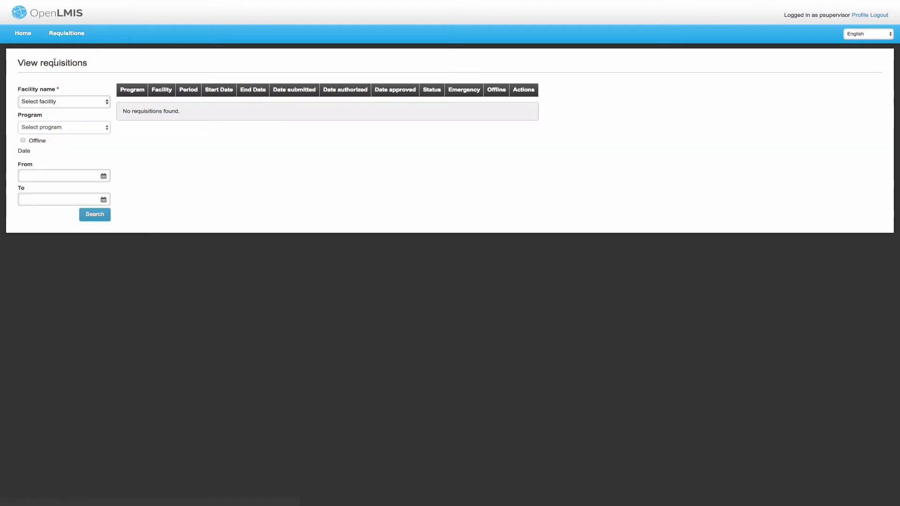
click(75, 103)
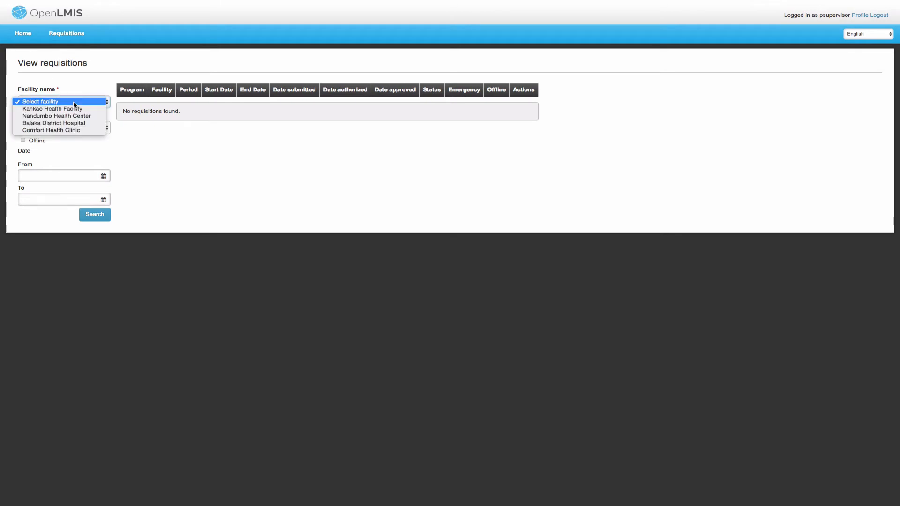
click(75, 117)
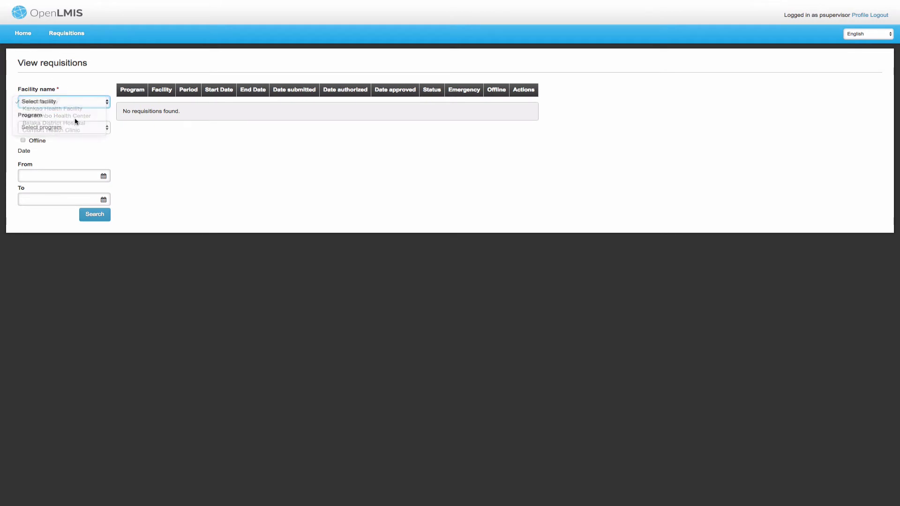
click(97, 216)
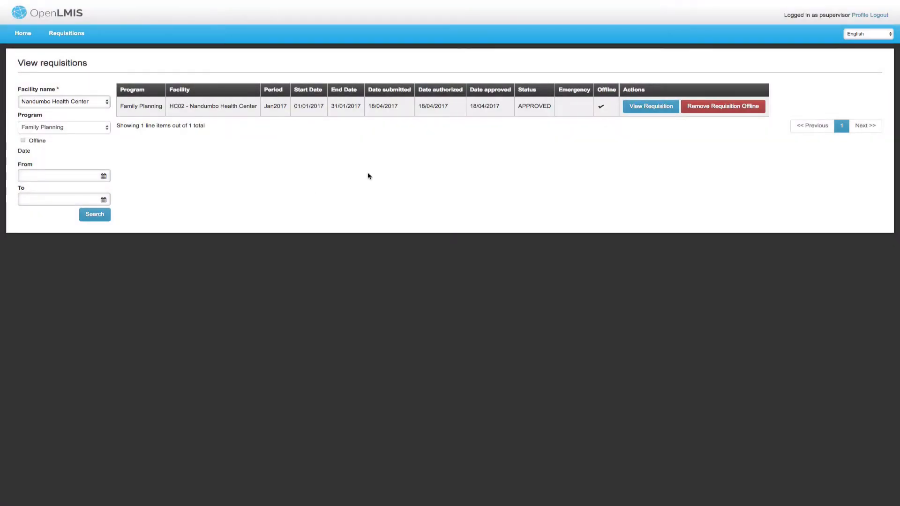
click(650, 111)
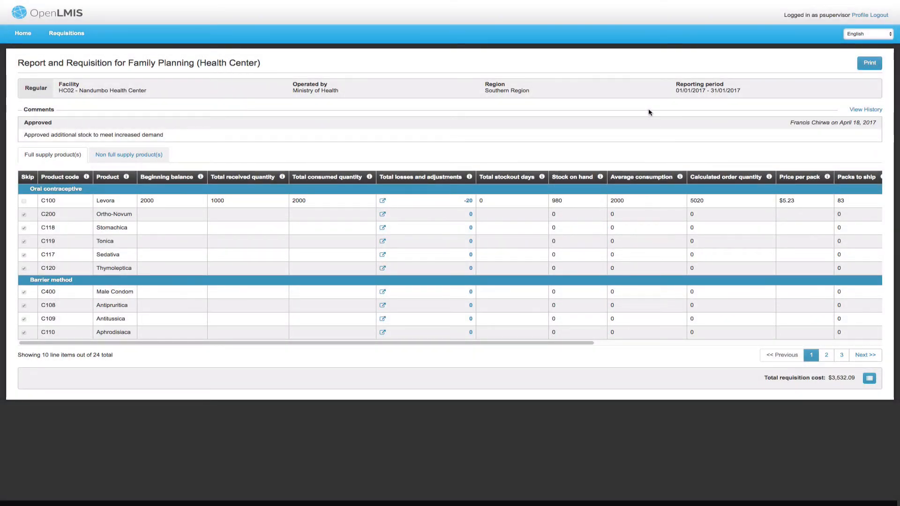
click(876, 62)
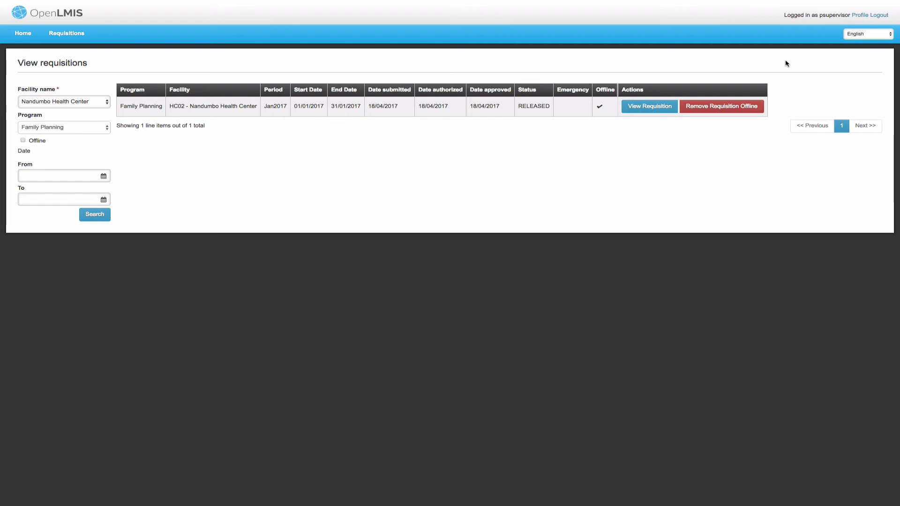
Step: Log out and sign in as administrator using the saved credentials
click(879, 15)
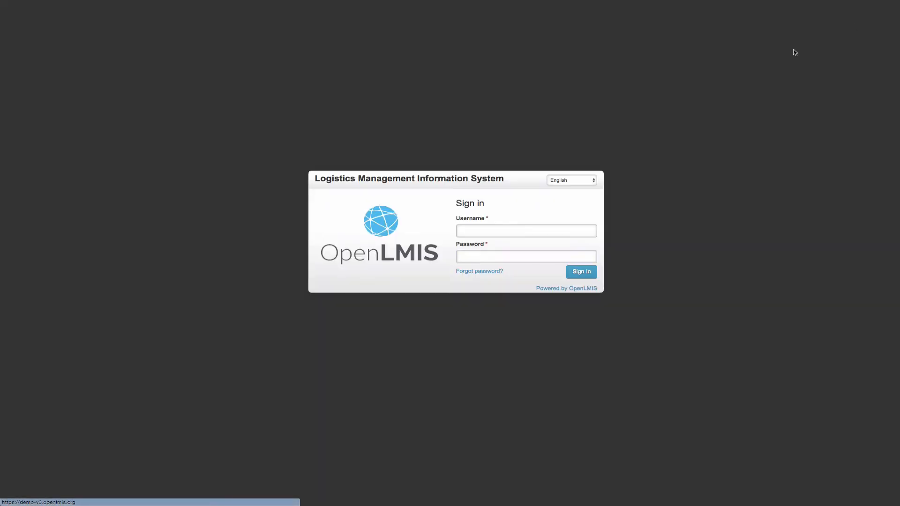
click(554, 229)
click(527, 254)
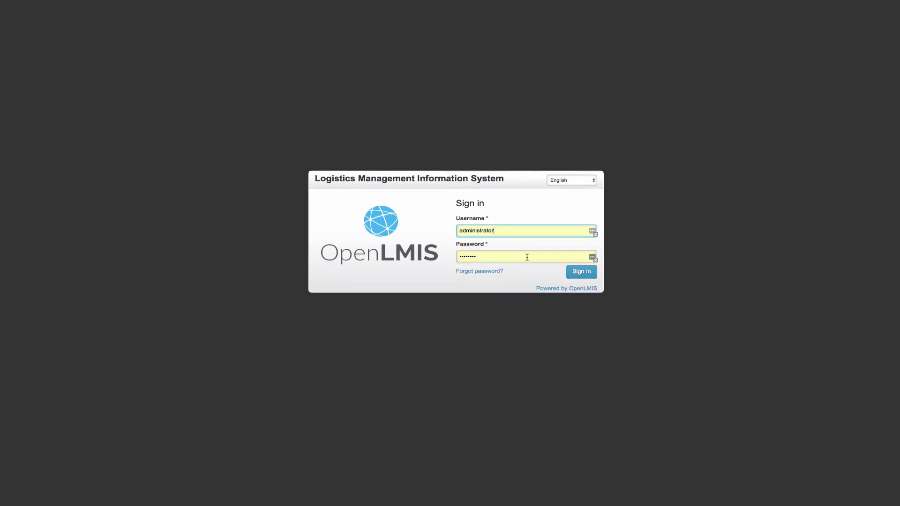
click(576, 274)
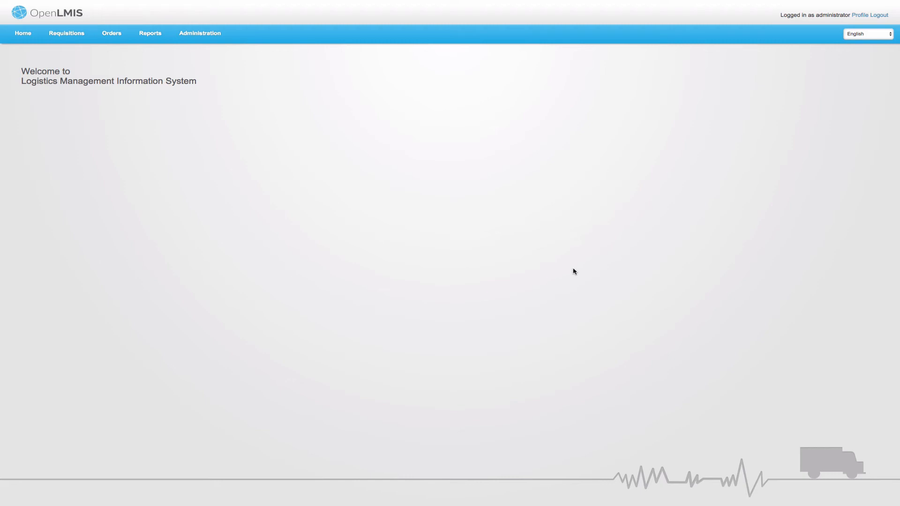
Step: Search the orders supplied by Ntcheu District Warehouse and requested by Nandumbo Health Center
mouse_move(112, 36)
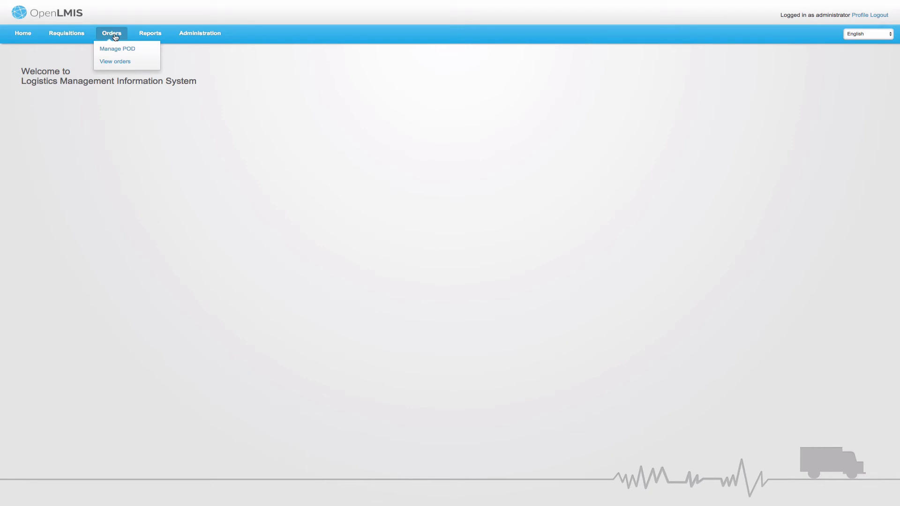
click(115, 61)
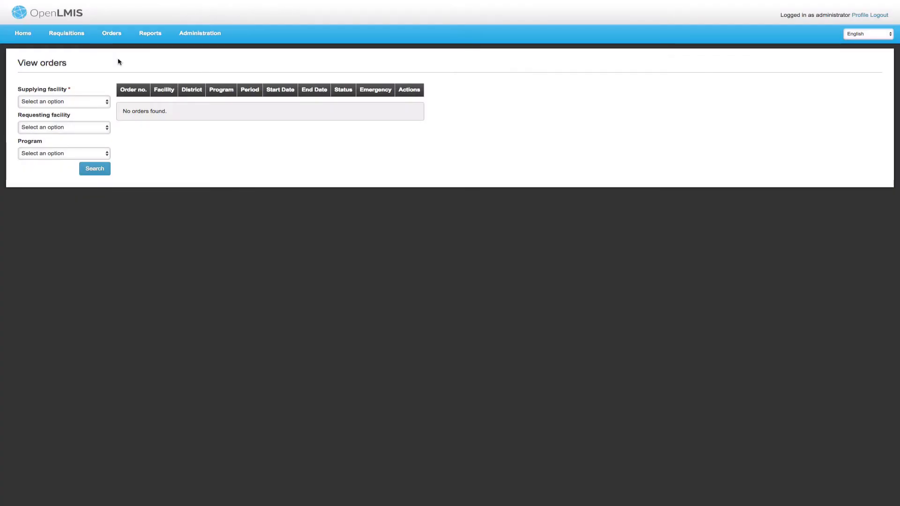
click(50, 102)
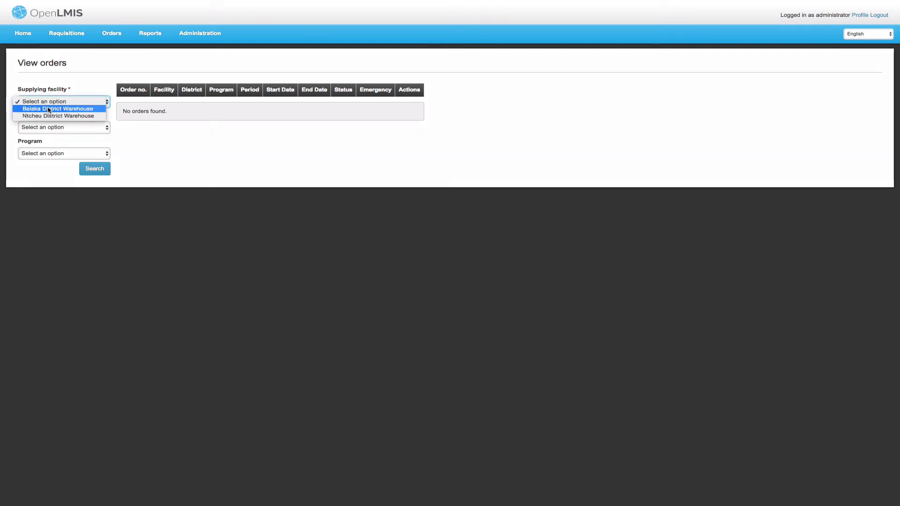
click(48, 116)
click(48, 127)
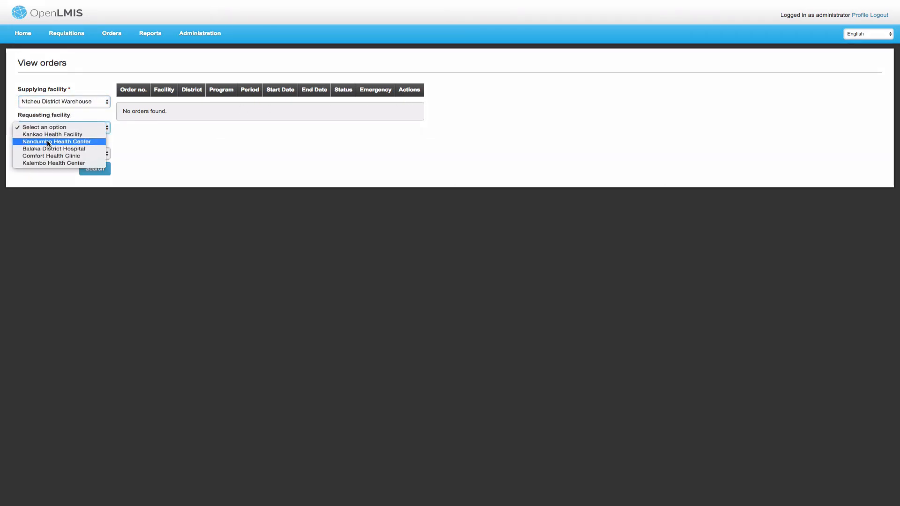
click(48, 142)
click(95, 168)
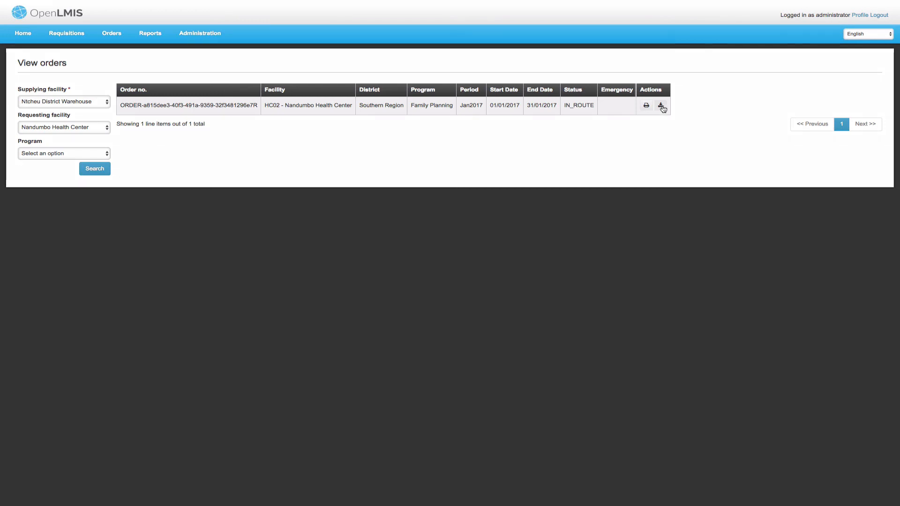
Step: Open the Family Planning program's R&R template for editing
click(208, 33)
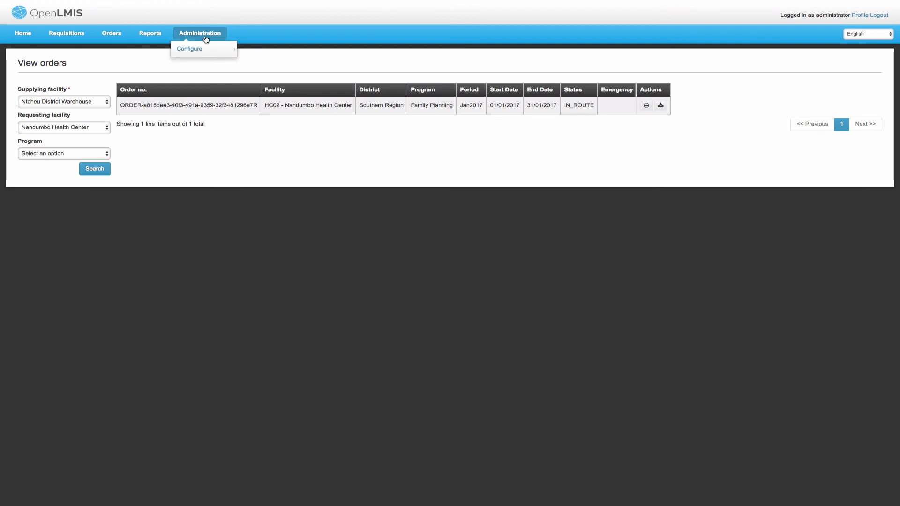
mouse_move(203, 49)
click(274, 53)
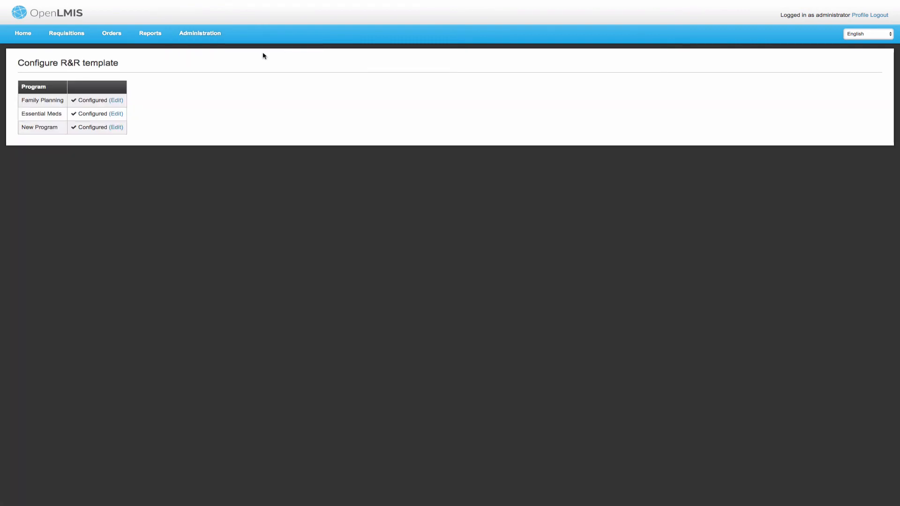
click(117, 102)
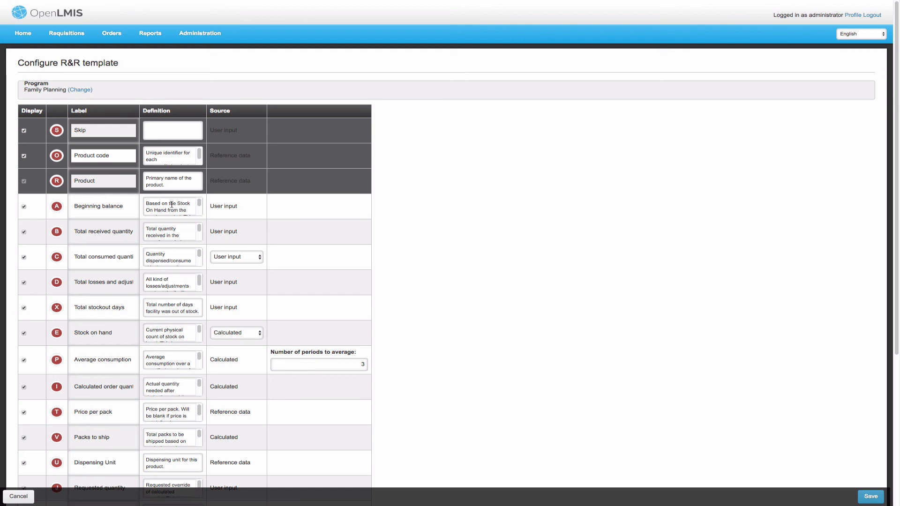
Step: Try moving Total stockout days above Total losses and adjustments in the template, and return to the home page without saving
mouse_move(42, 202)
mouse_down()
mouse_move(43, 192)
mouse_move(39, 231)
mouse_move(38, 200)
mouse_up()
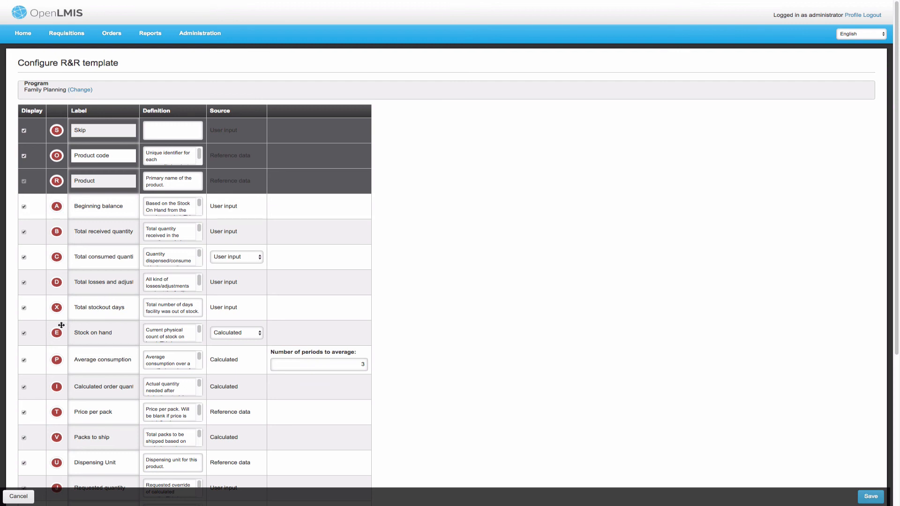
drag(33, 332, 34, 274)
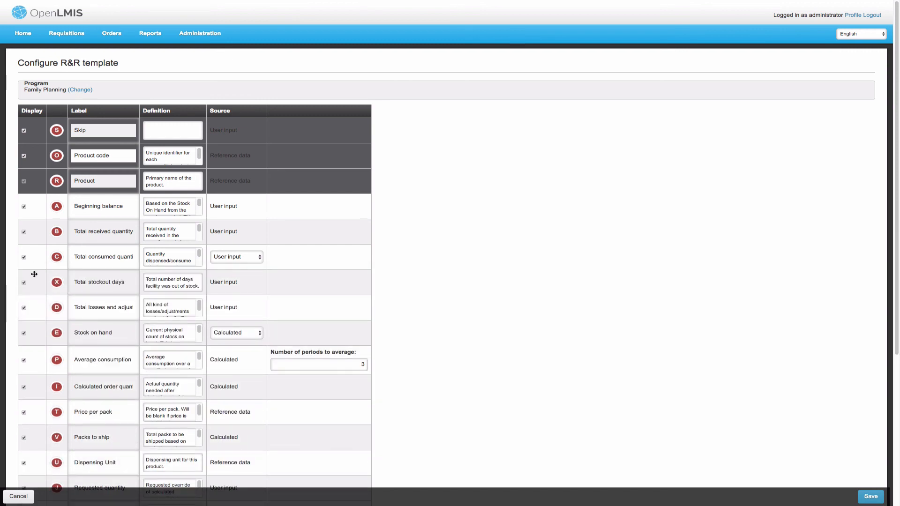
click(23, 34)
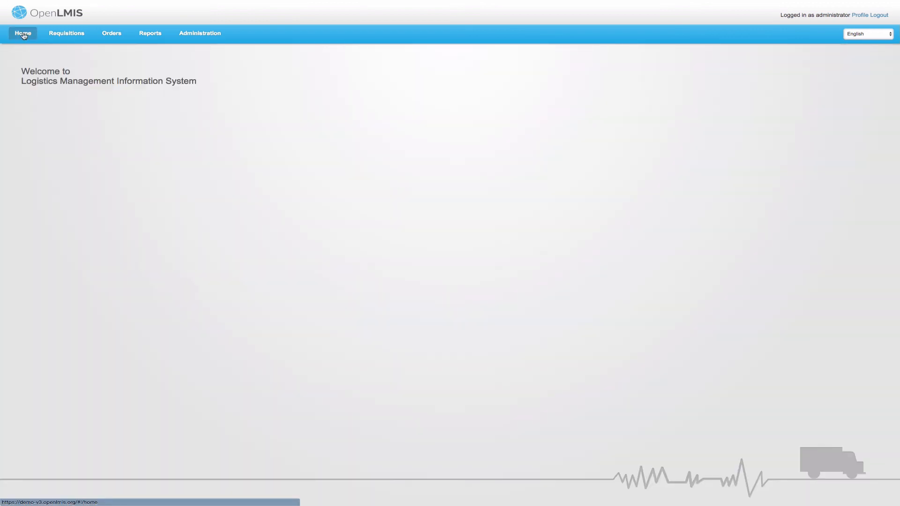